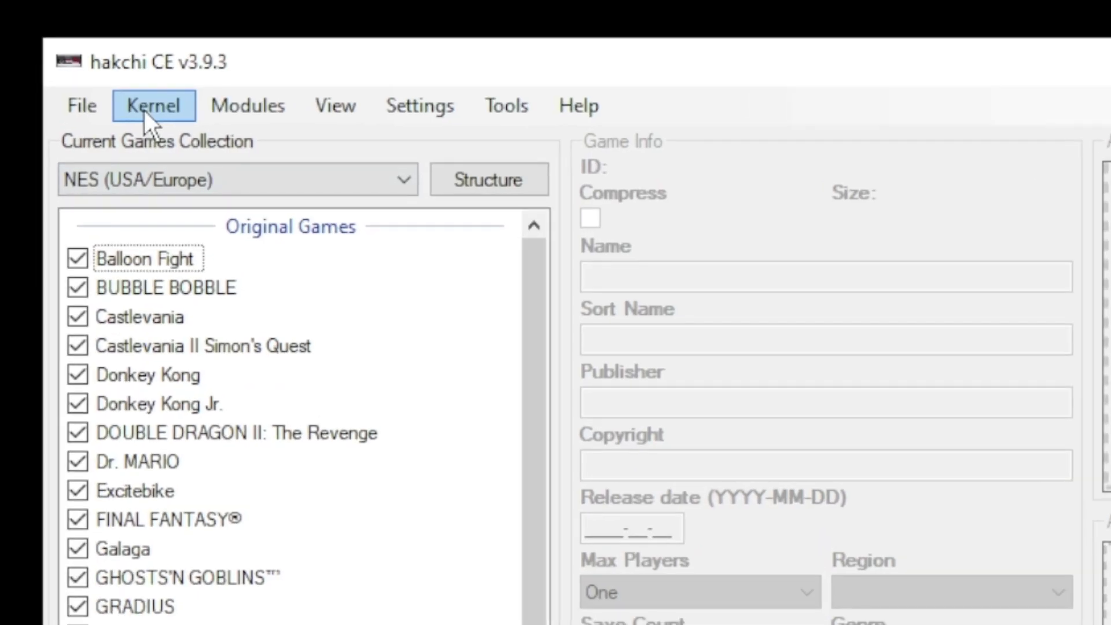
Step: Run Kernel > Install / Repair and confirm flashing the custom kernel so the mini comes online
{"action": "left_click", "coordinate": [144, 110]}
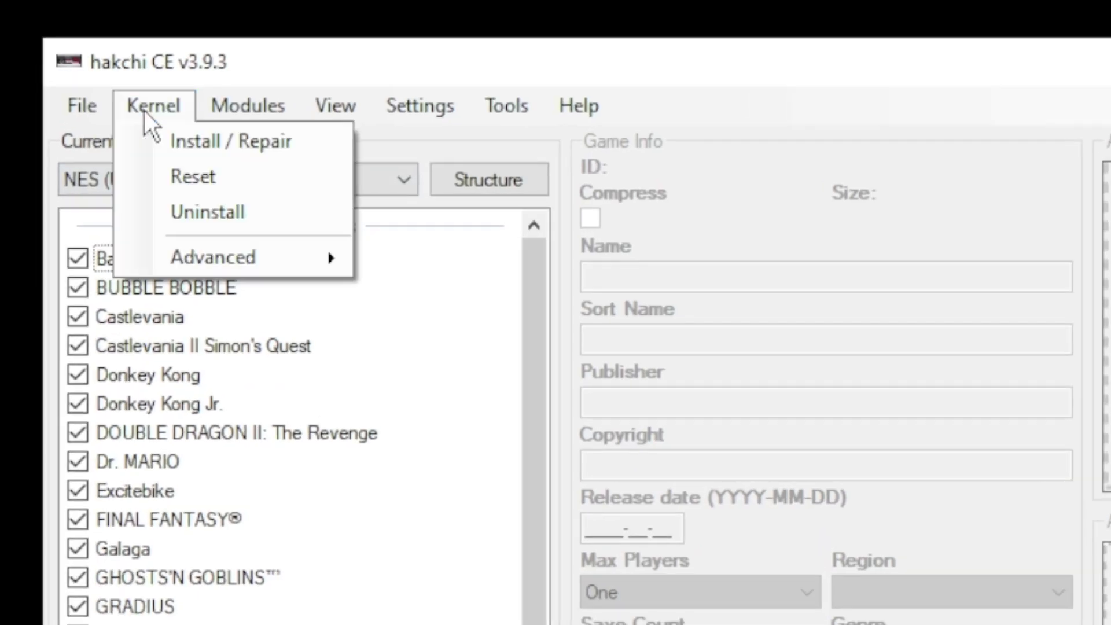
{"action": "left_click", "coordinate": [203, 132]}
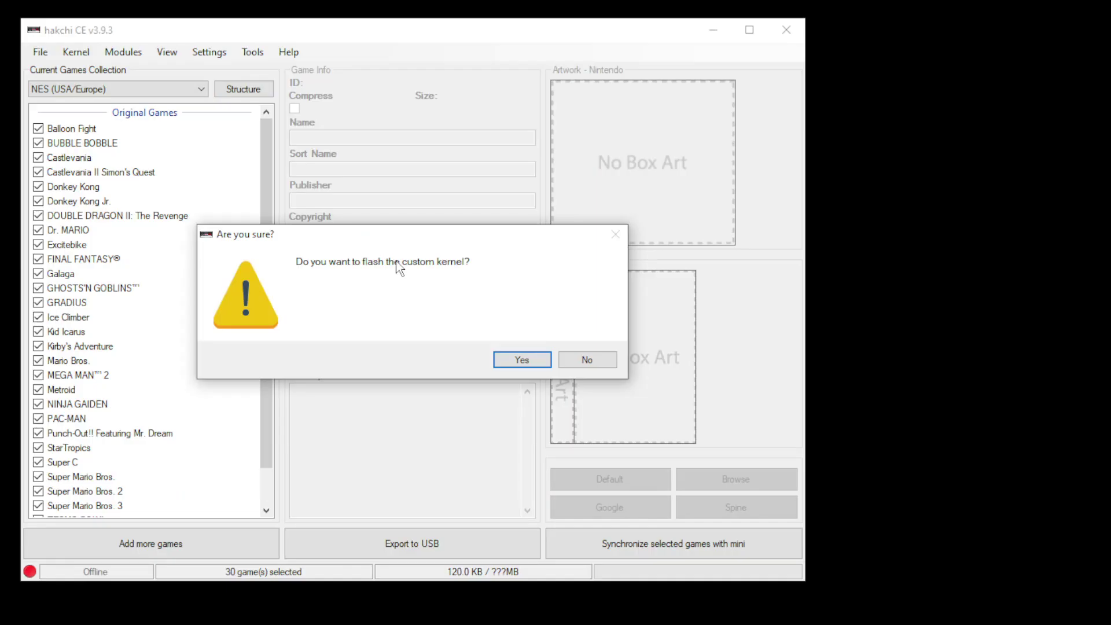
{"action": "left_click", "coordinate": [522, 364]}
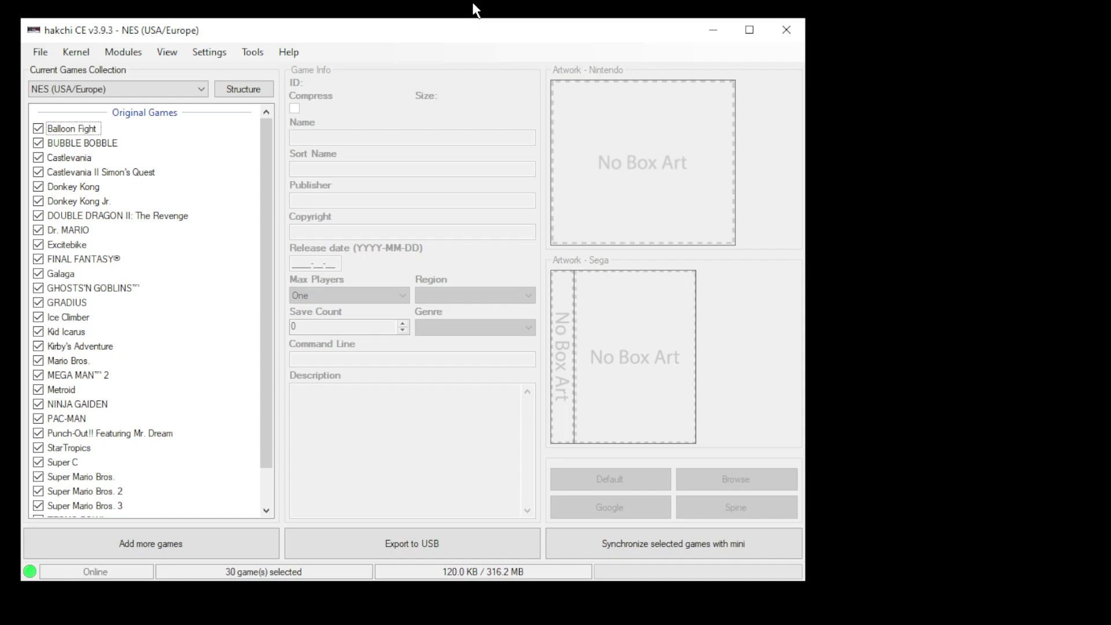
Step: Drag Bionic Commando (USA).zip from the desktop into hakchi's game list
{"action": "left_click_drag", "start_coordinate": [1042, 448], "coordinate": [972, 312]}
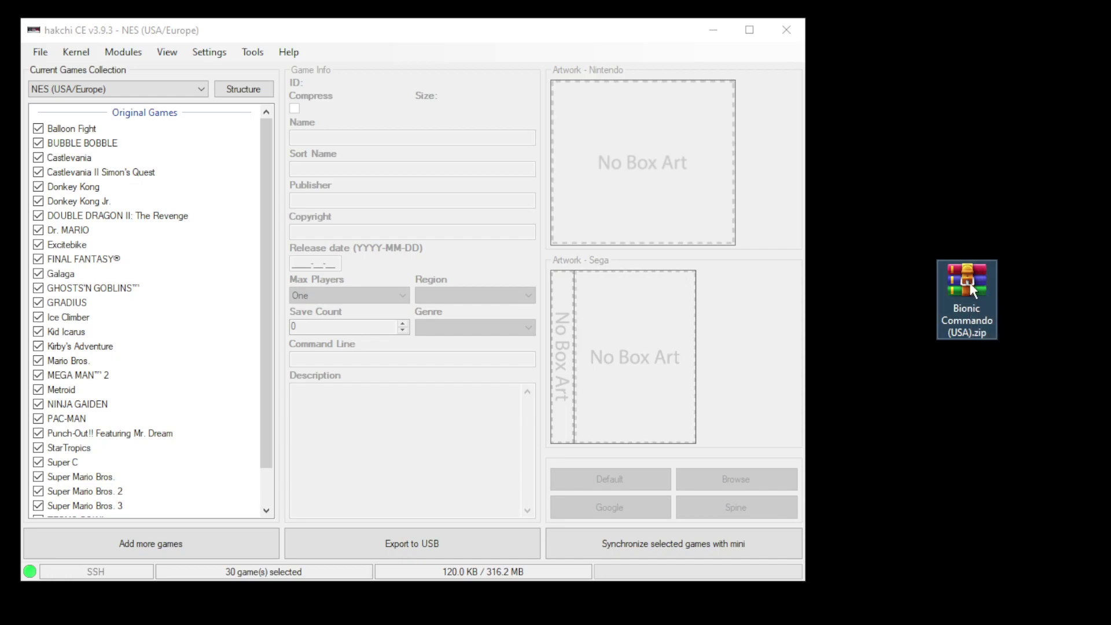
{"action": "left_click_drag", "start_coordinate": [970, 282], "coordinate": [178, 304]}
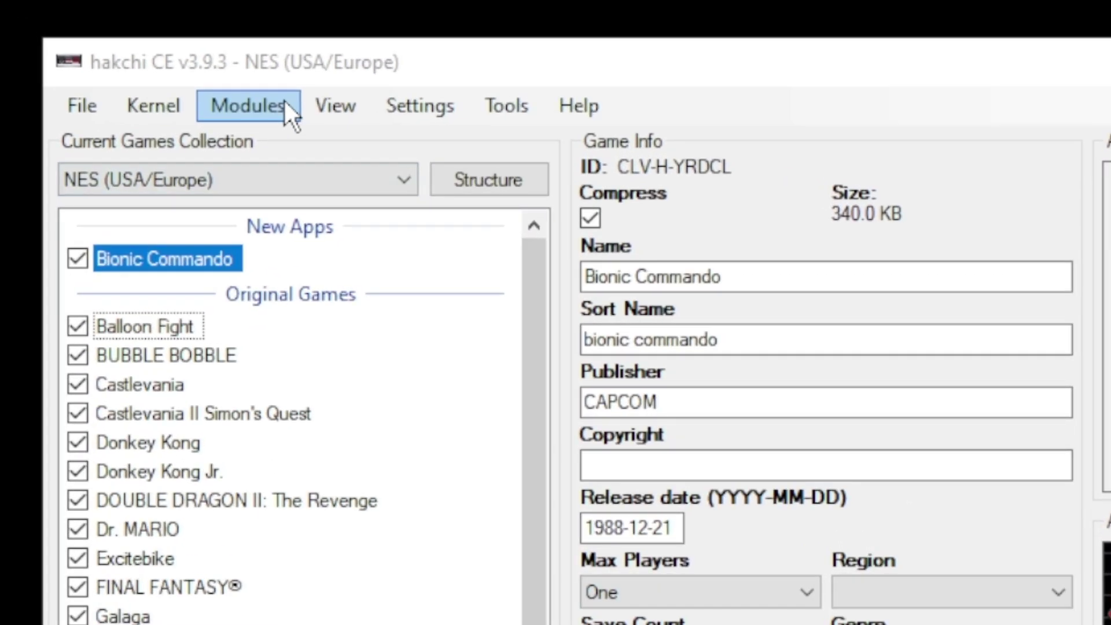
Step: Download the RetroArch 1.9.10 Ozone module from the KMFD RetroArch listings in KMFD's Mod Hub
{"action": "left_click", "coordinate": [284, 105]}
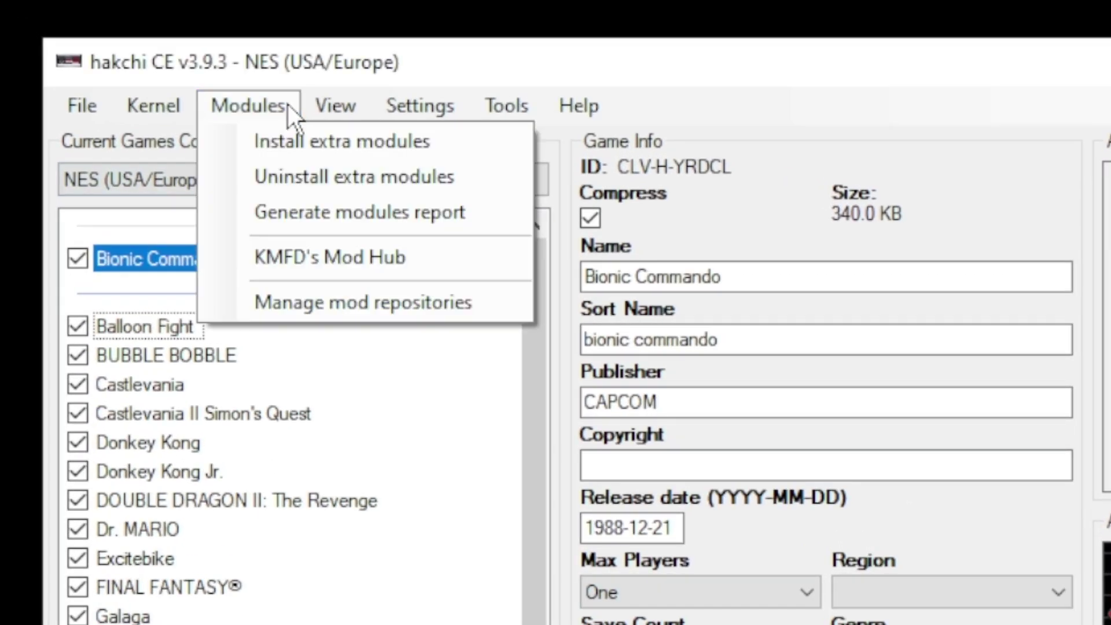
{"action": "left_click", "coordinate": [292, 254]}
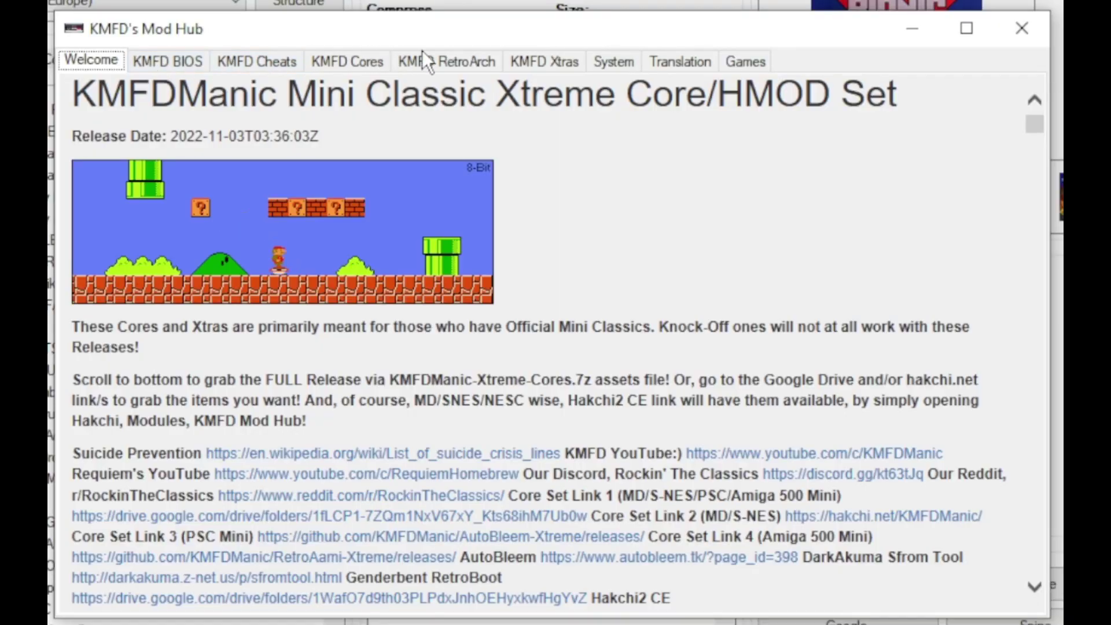
{"action": "left_click", "coordinate": [473, 58]}
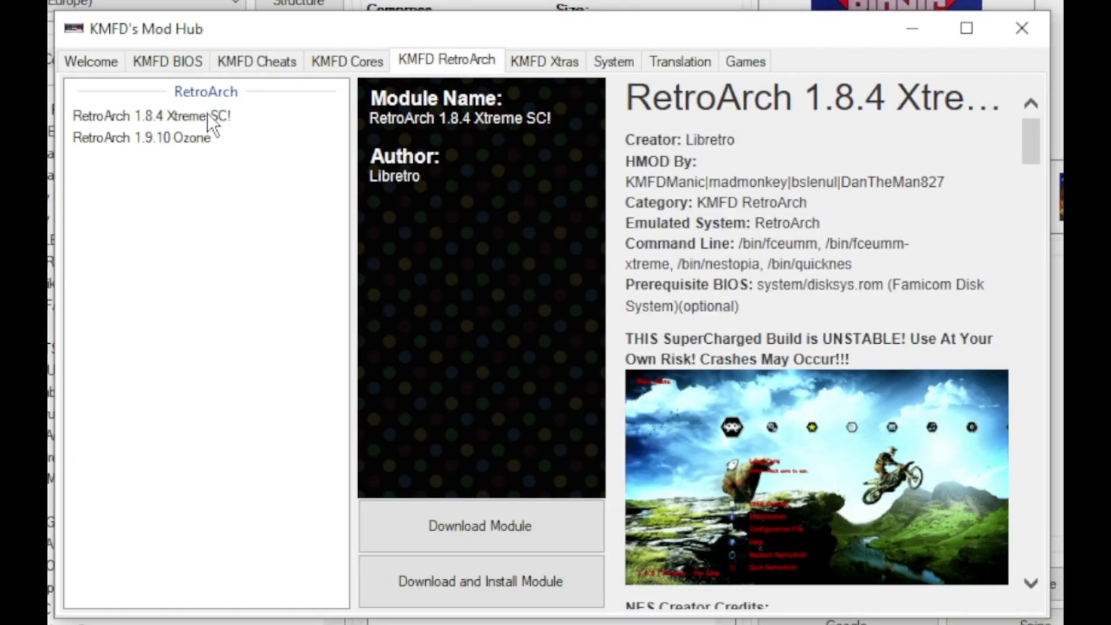
{"action": "left_click", "coordinate": [204, 114]}
{"action": "left_click", "coordinate": [202, 137]}
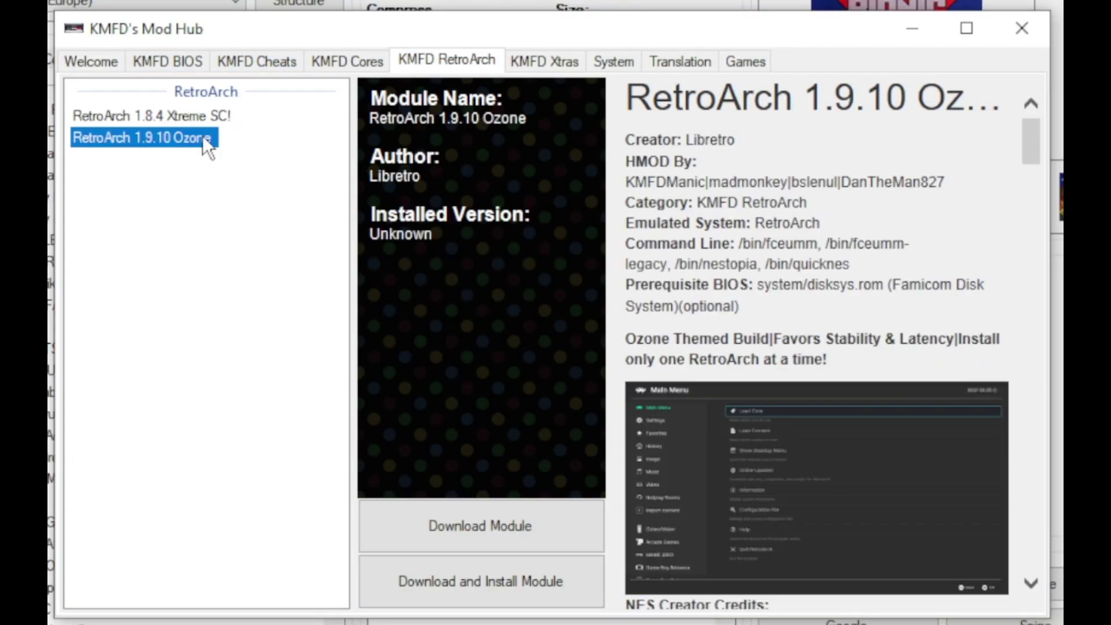
{"action": "left_click", "coordinate": [405, 530]}
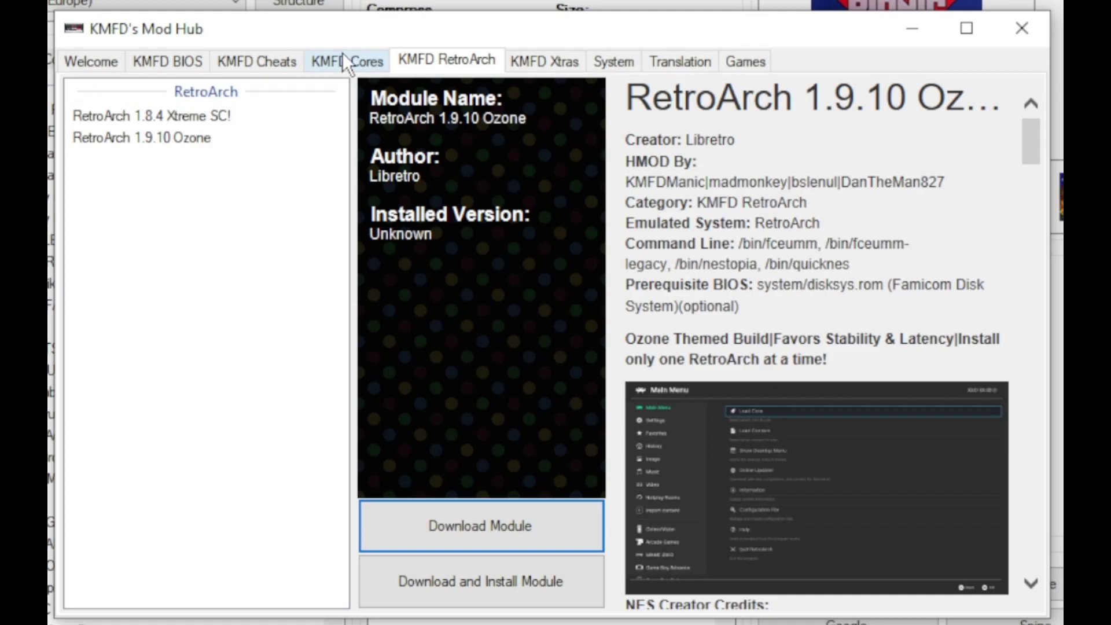
Step: Download the FCEUmm Xtreme NES core module from the KMFD Cores listings
{"action": "left_click", "coordinate": [342, 54]}
{"action": "scroll", "coordinate": [172, 253], "scroll_direction": "down", "scroll_amount": 5}
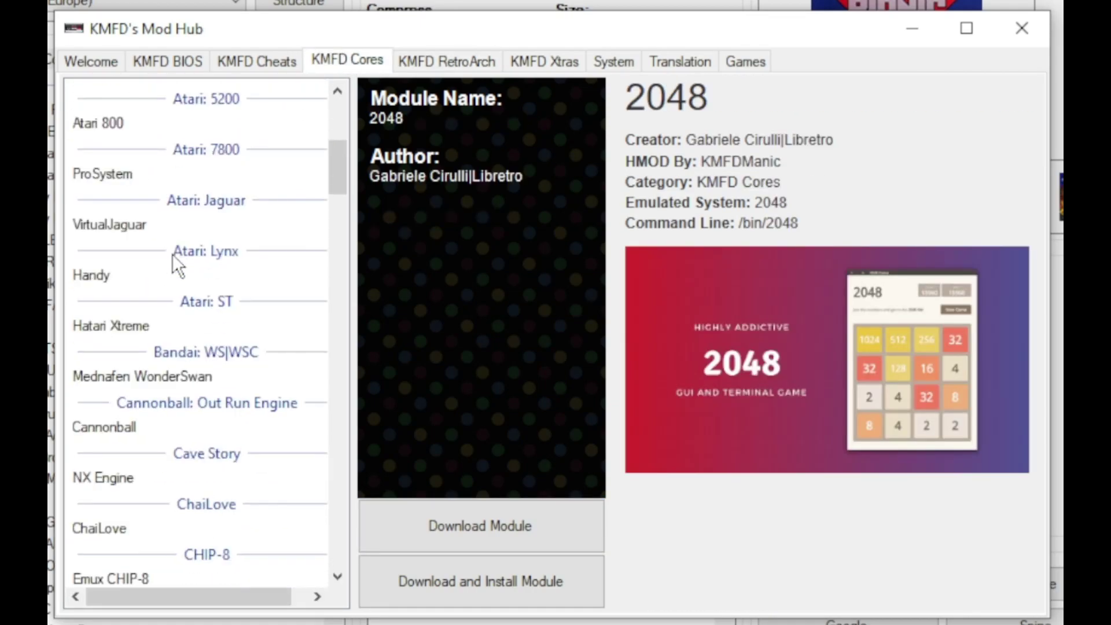
{"action": "scroll", "coordinate": [173, 258], "scroll_direction": "down", "scroll_amount": 15}
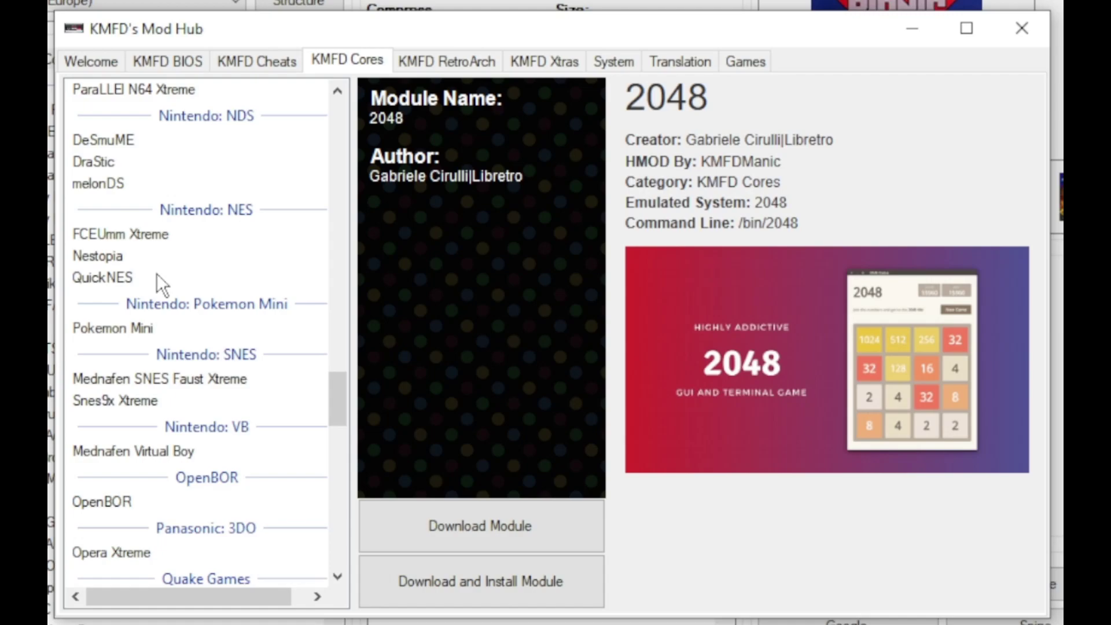
{"action": "left_click", "coordinate": [144, 234]}
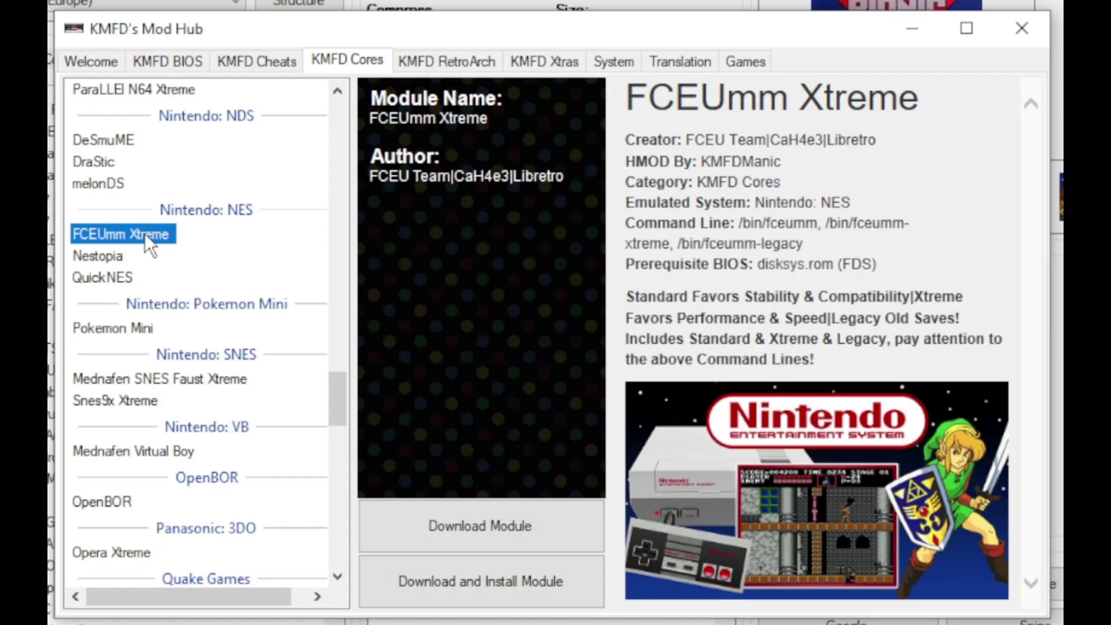
{"action": "left_click", "coordinate": [409, 529]}
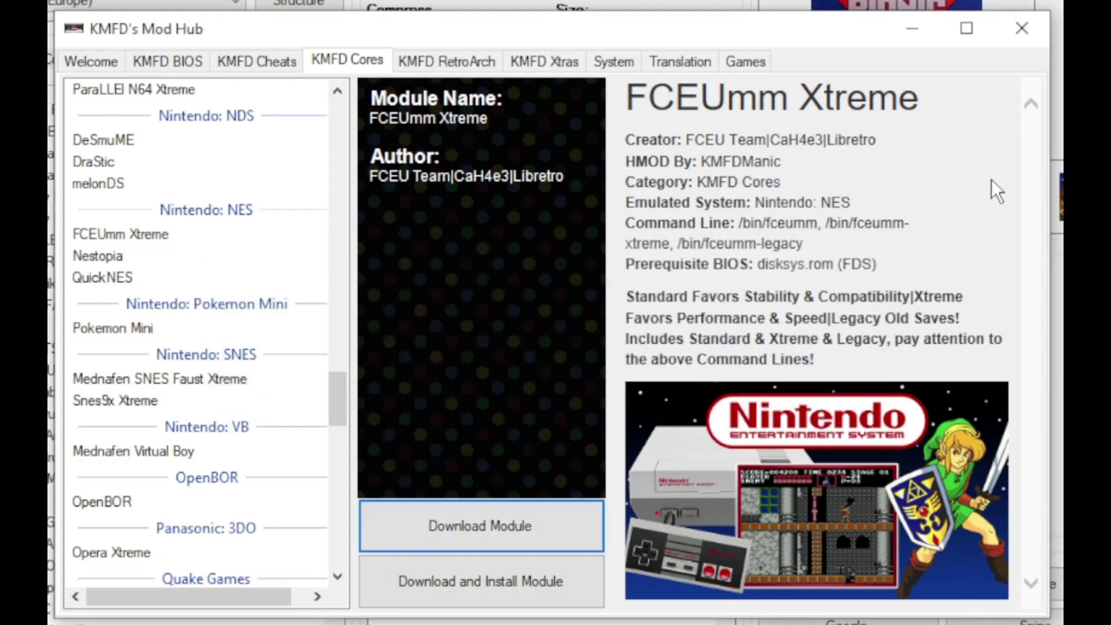
Step: Close the Mod Hub, then tick FCEUmm Xtreme under Install extra modules and confirm with OK
{"action": "left_click", "coordinate": [1013, 30]}
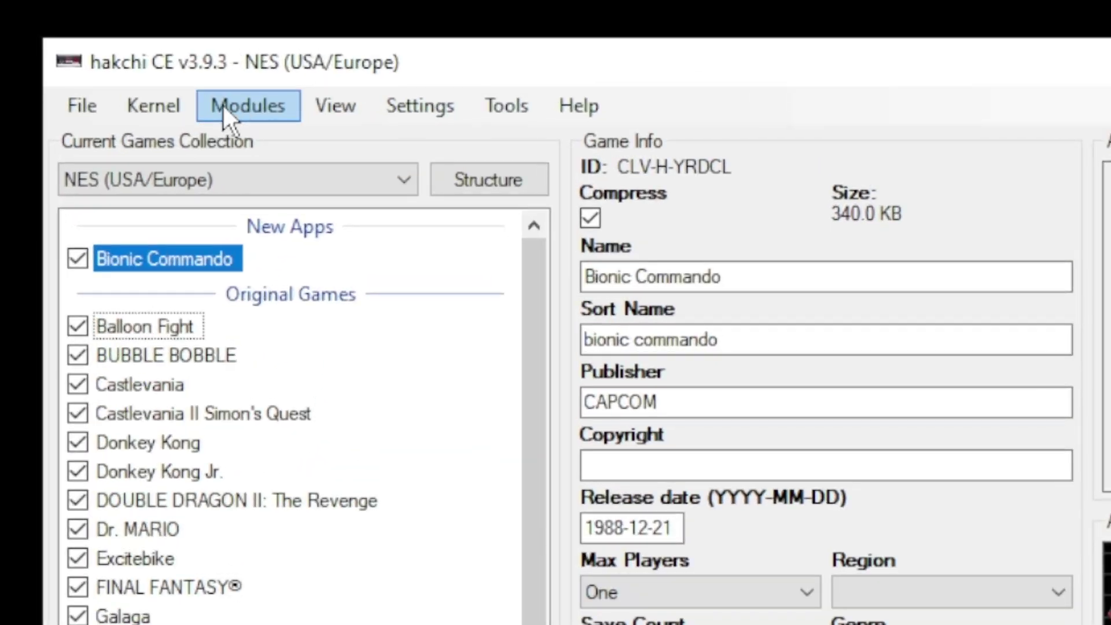
{"action": "left_click", "coordinate": [117, 50]}
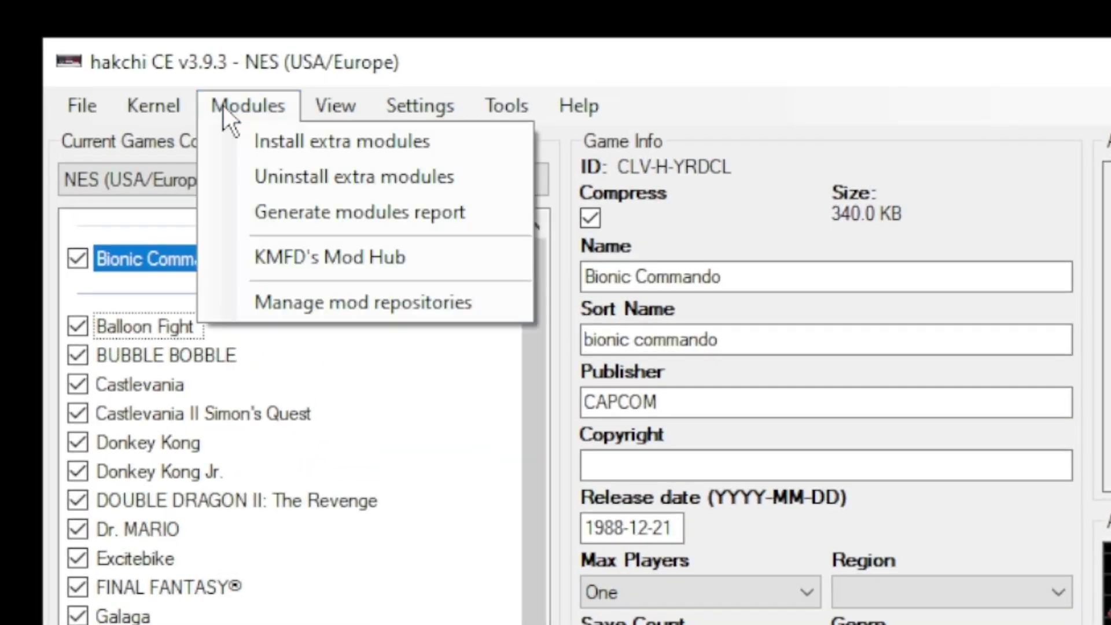
{"action": "left_click", "coordinate": [238, 141]}
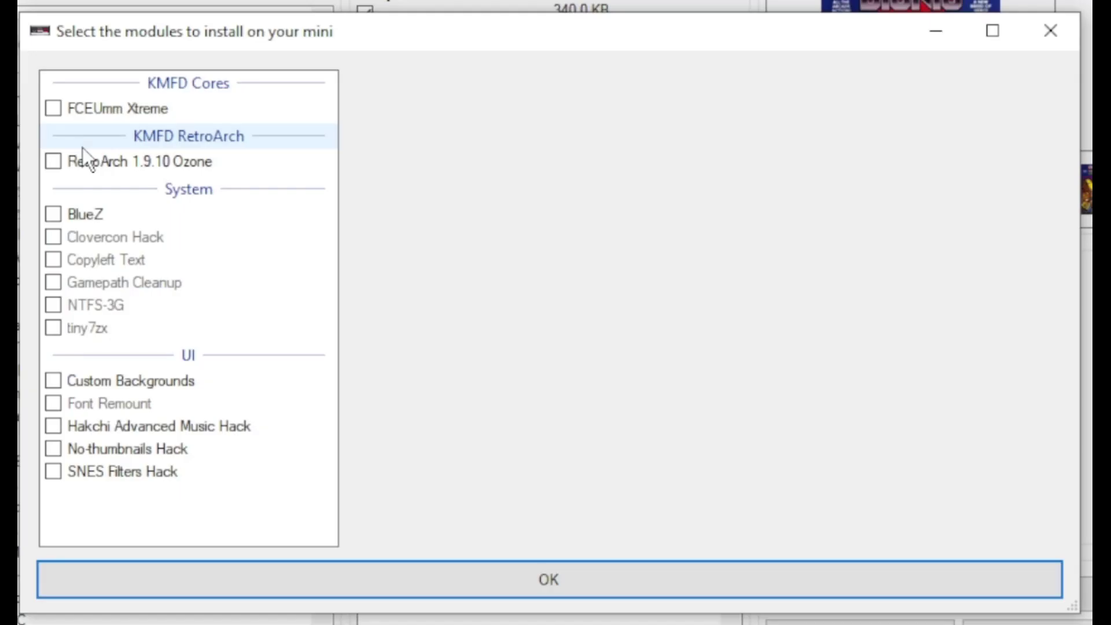
{"action": "left_click", "coordinate": [54, 112]}
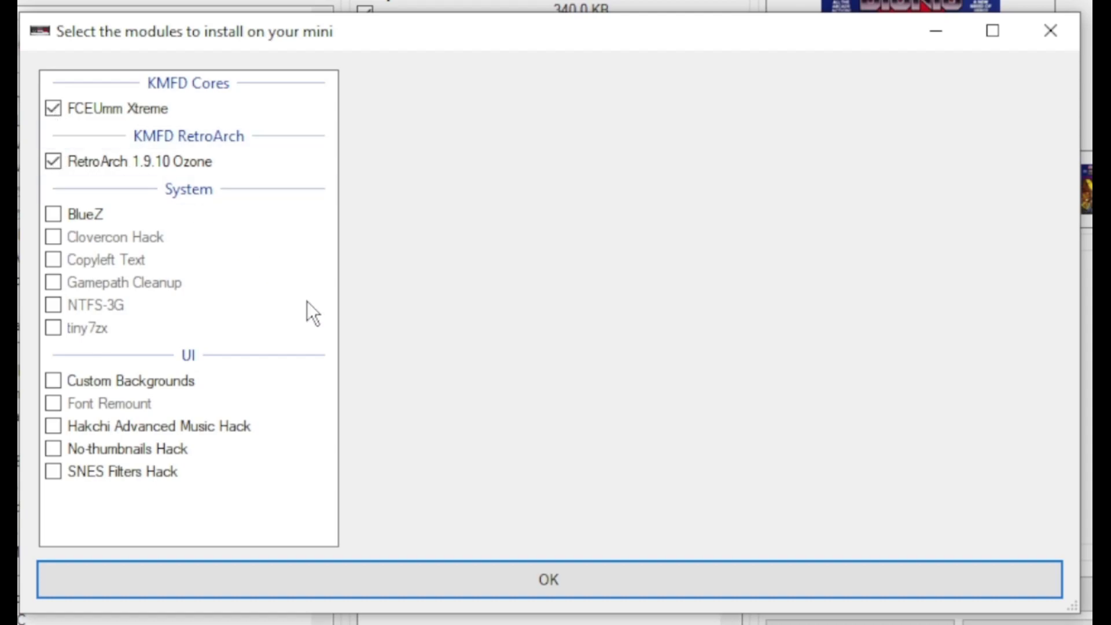
{"action": "left_click", "coordinate": [456, 574]}
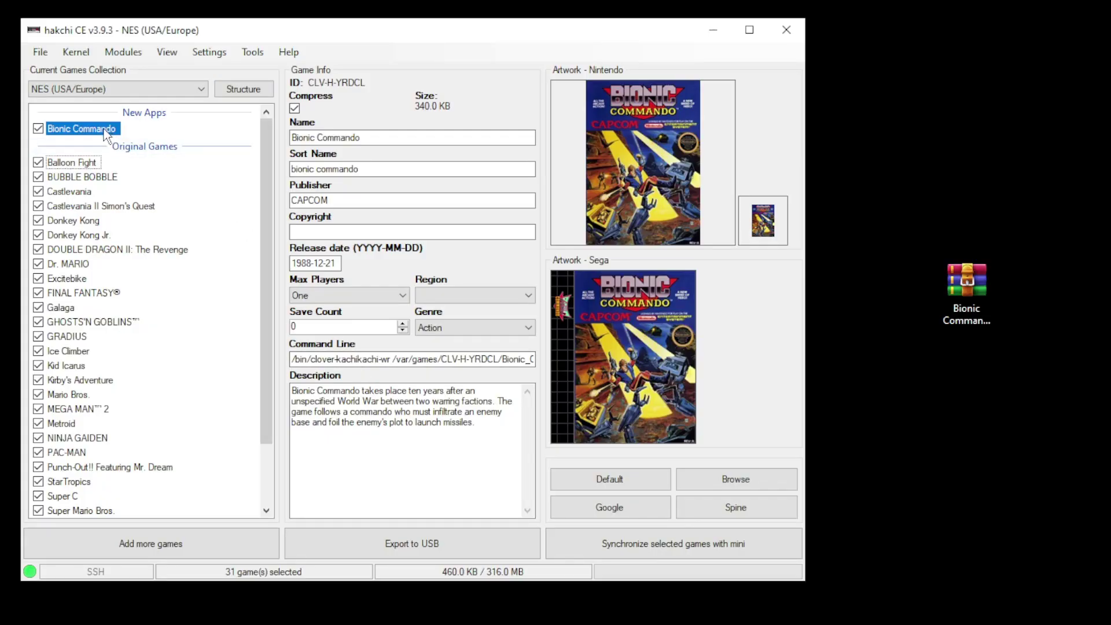
Step: Set Bionic Commando's emulation core to FCEUmm Xtreme and apply it
{"action": "right_click", "coordinate": [104, 130]}
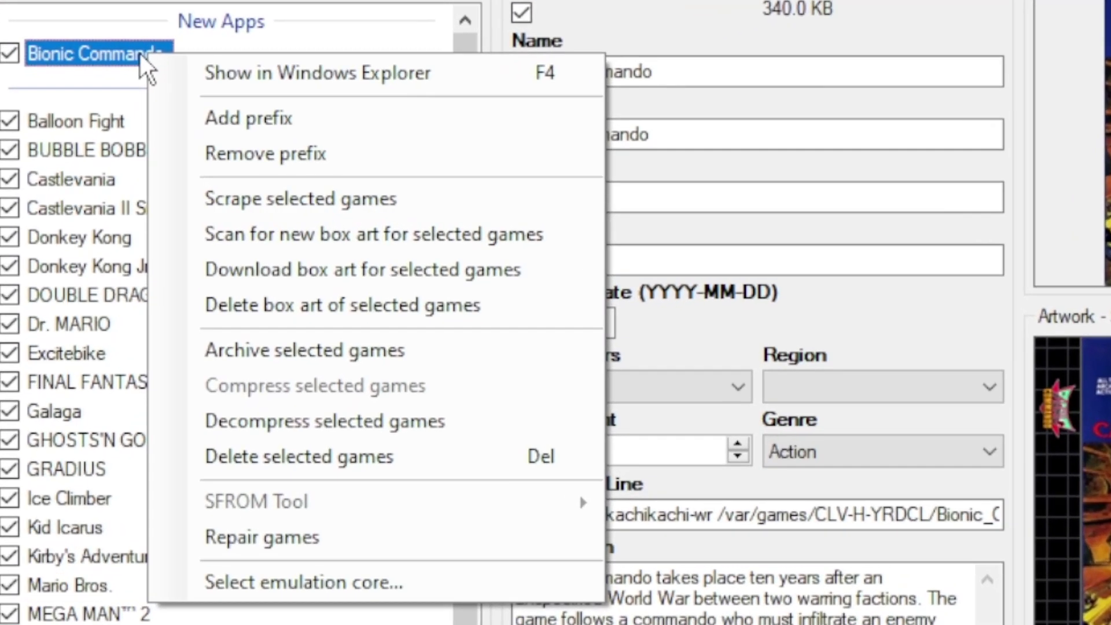
{"action": "left_click", "coordinate": [324, 580]}
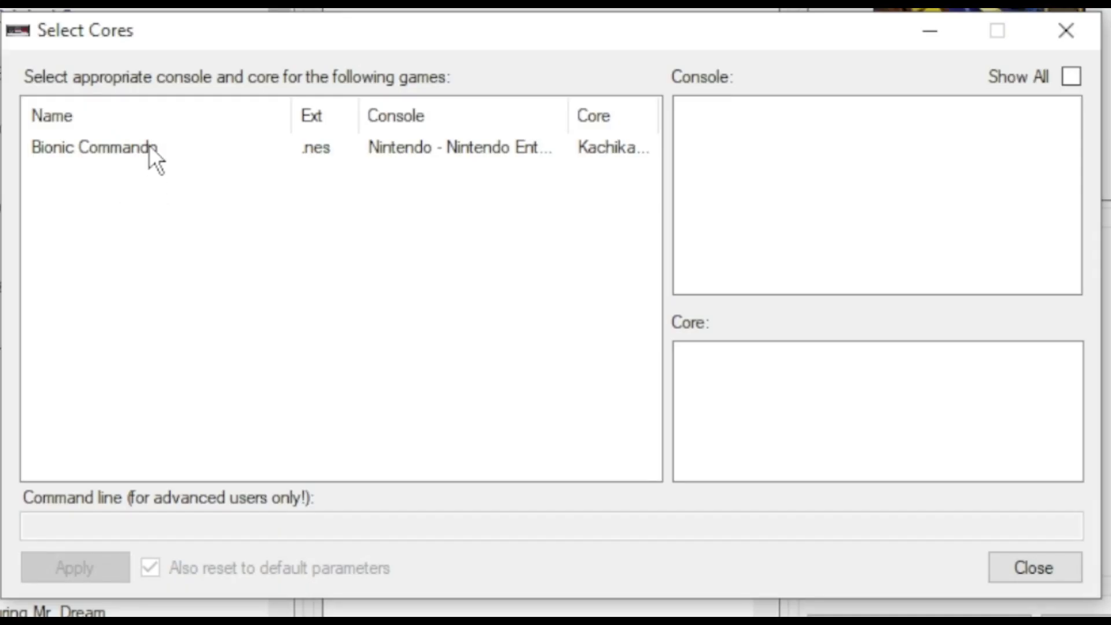
{"action": "left_click", "coordinate": [440, 142]}
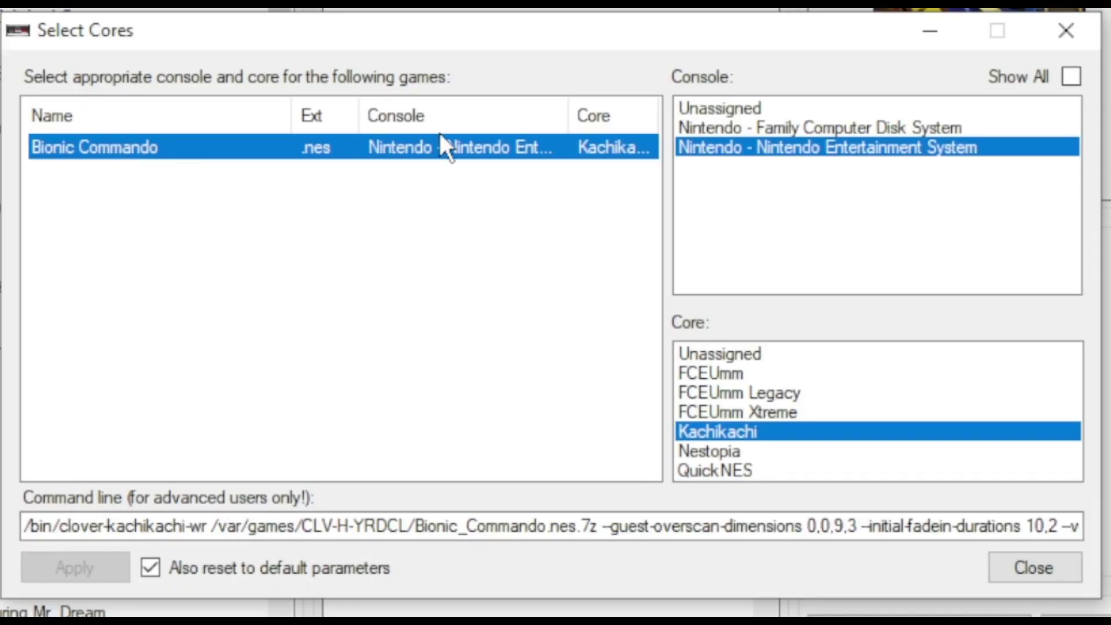
{"action": "left_click", "coordinate": [1071, 78]}
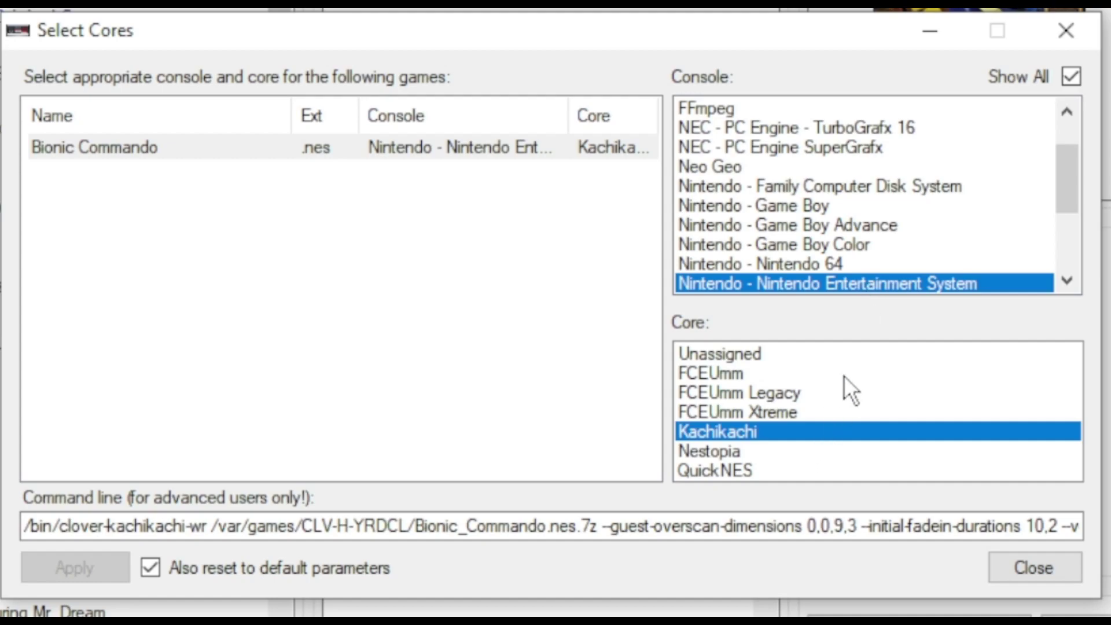
{"action": "left_click", "coordinate": [786, 412]}
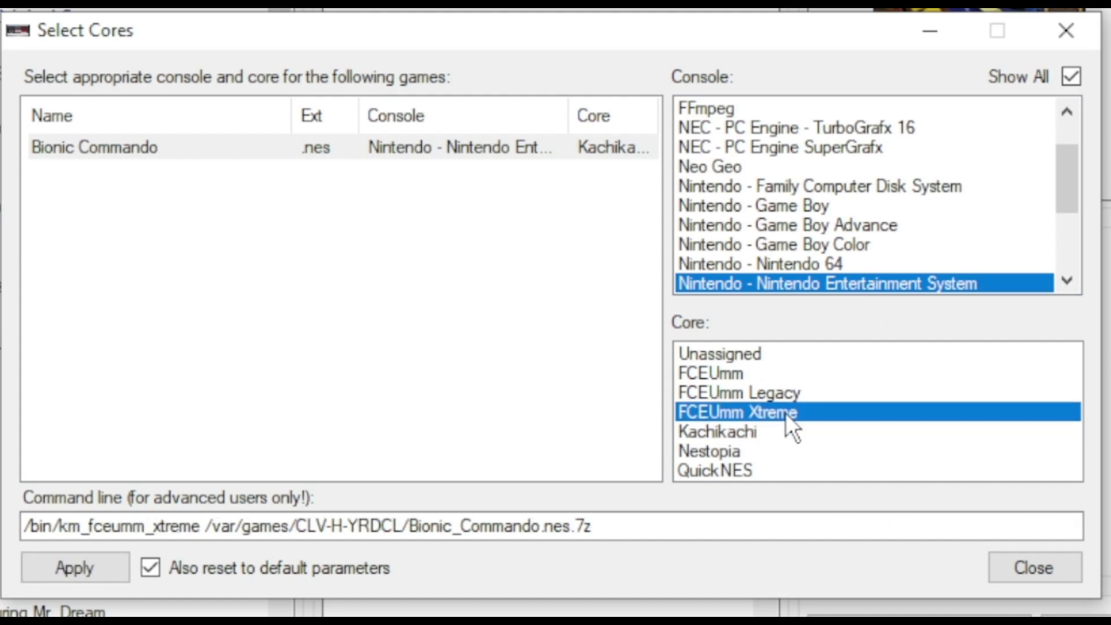
{"action": "left_click", "coordinate": [82, 560]}
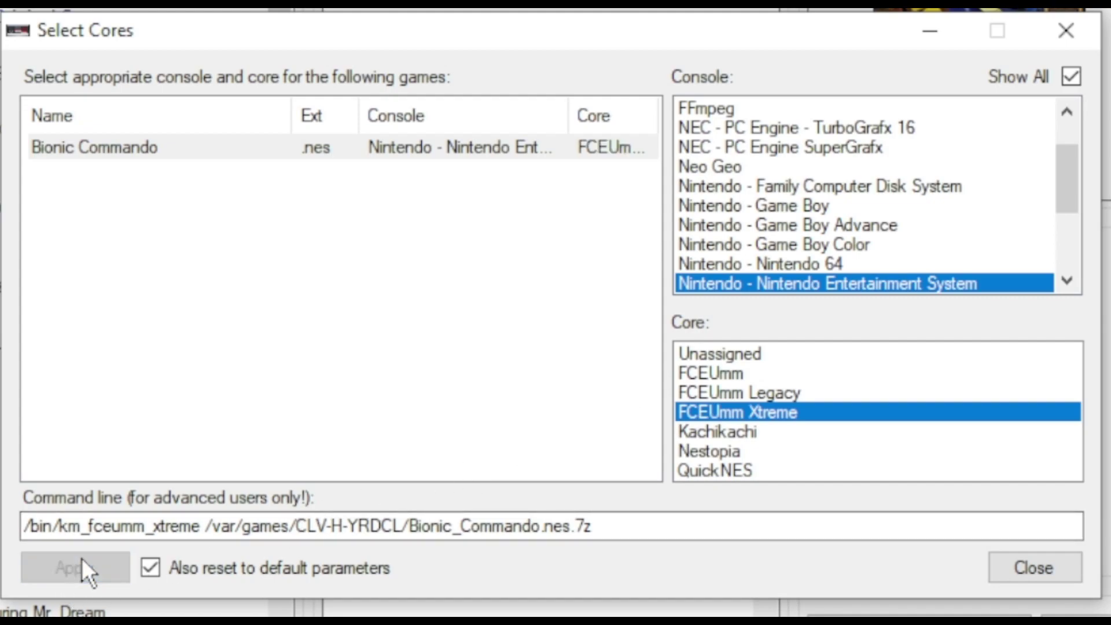
Step: Return to Bionic Commando's game details and select the Castlevania III zip on the desktop
{"action": "left_click", "coordinate": [1033, 567]}
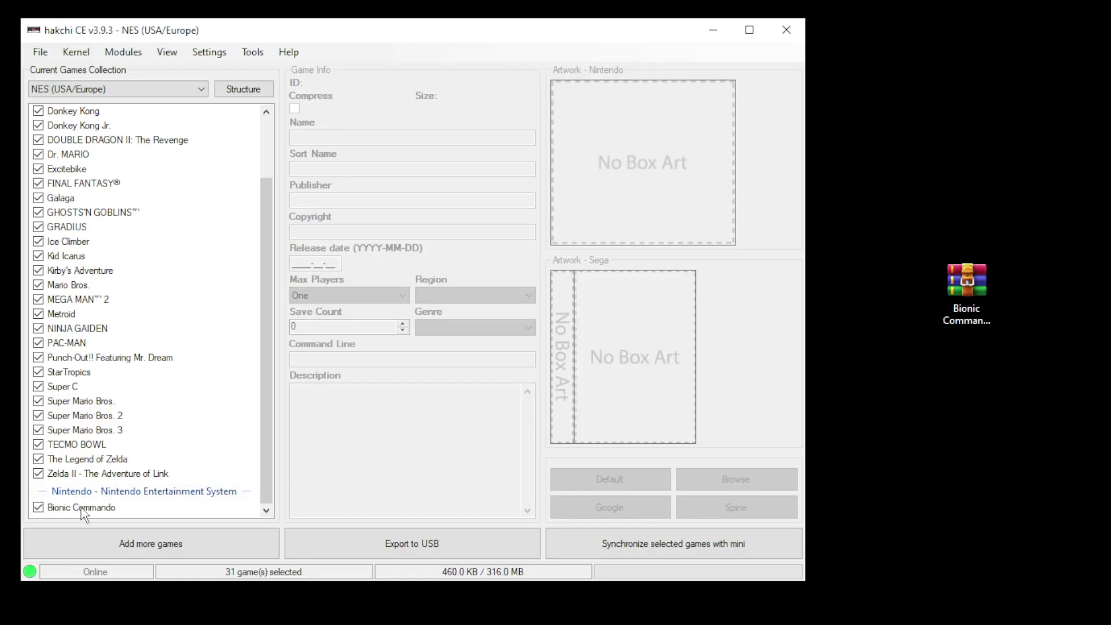
{"action": "left_click", "coordinate": [81, 507]}
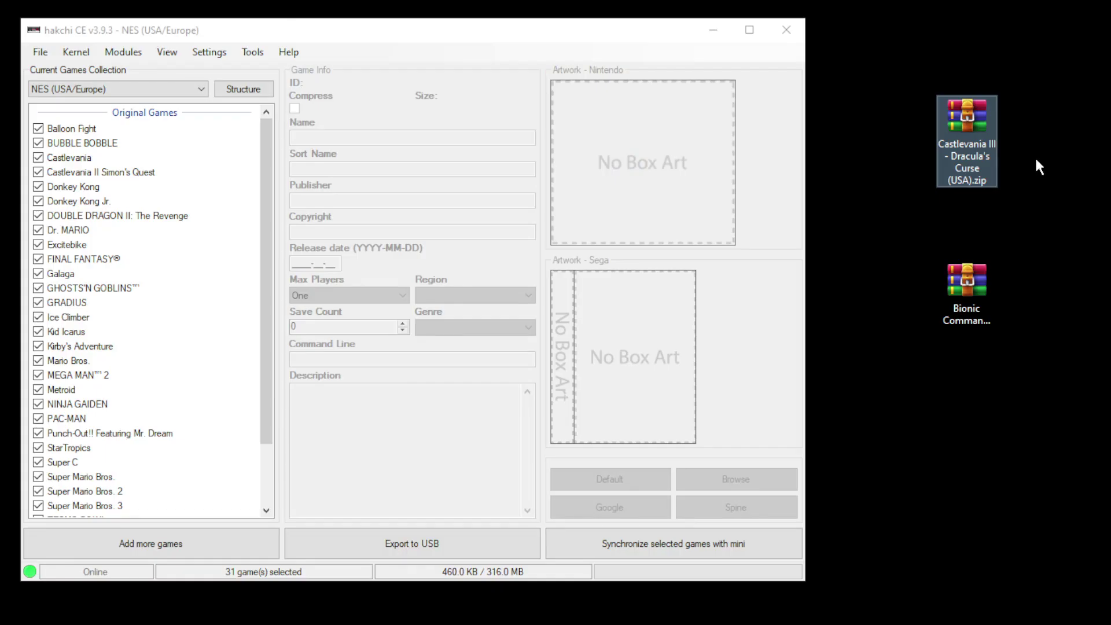
{"action": "left_click", "coordinate": [978, 128]}
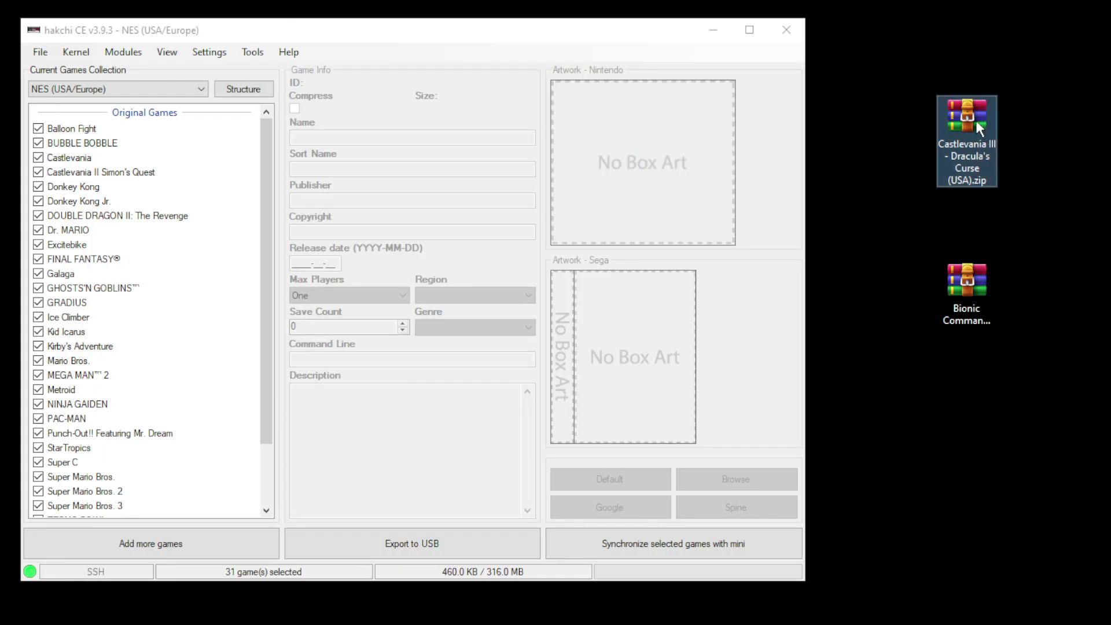
Step: Drag the Castlevania III zip into the game list, then select games from Balloon Fight to FINAL FANTASY
{"action": "left_click_drag", "start_coordinate": [974, 118], "coordinate": [333, 385]}
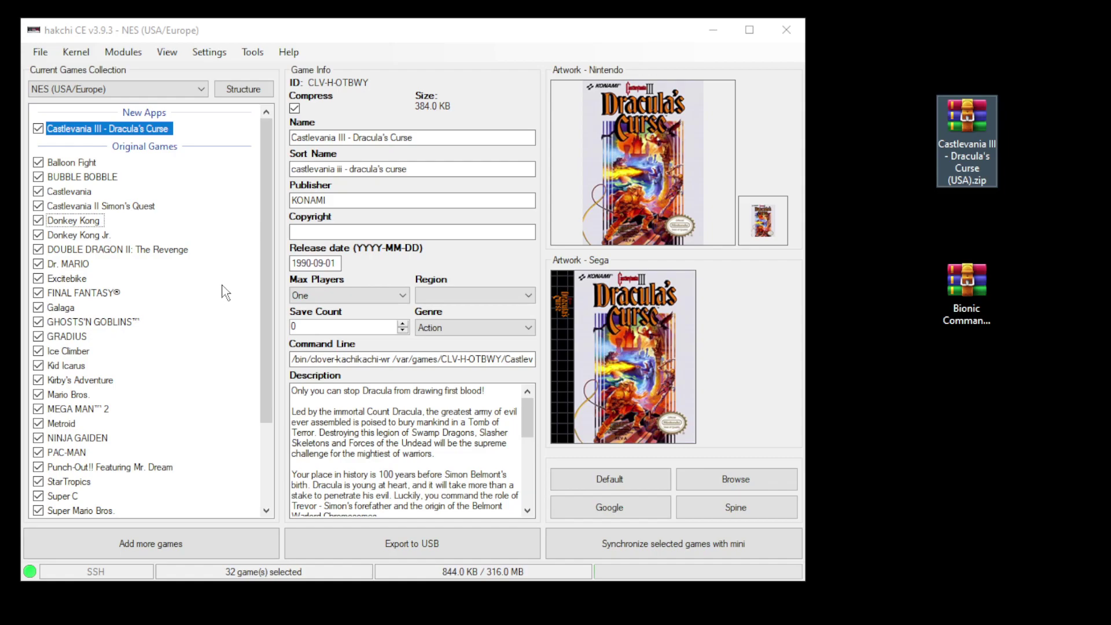
{"action": "left_click_drag", "start_coordinate": [234, 301], "coordinate": [63, 127]}
Step: Open the emulation core choices for the selected games, select all eleven, and show all consoles
{"action": "right_click", "coordinate": [63, 126]}
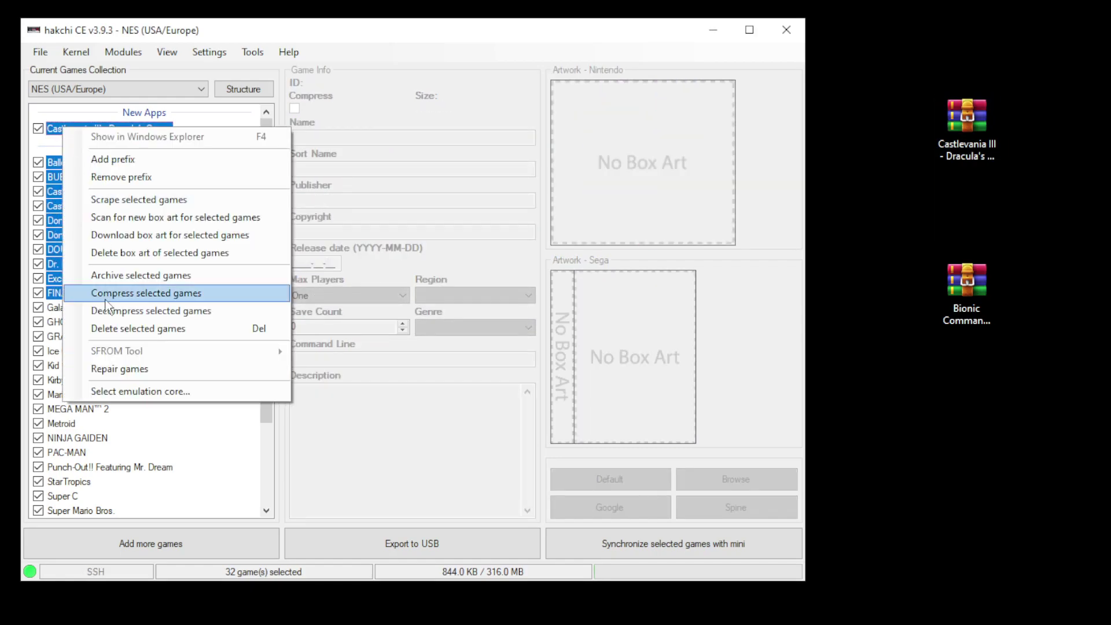
{"action": "left_click", "coordinate": [124, 391]}
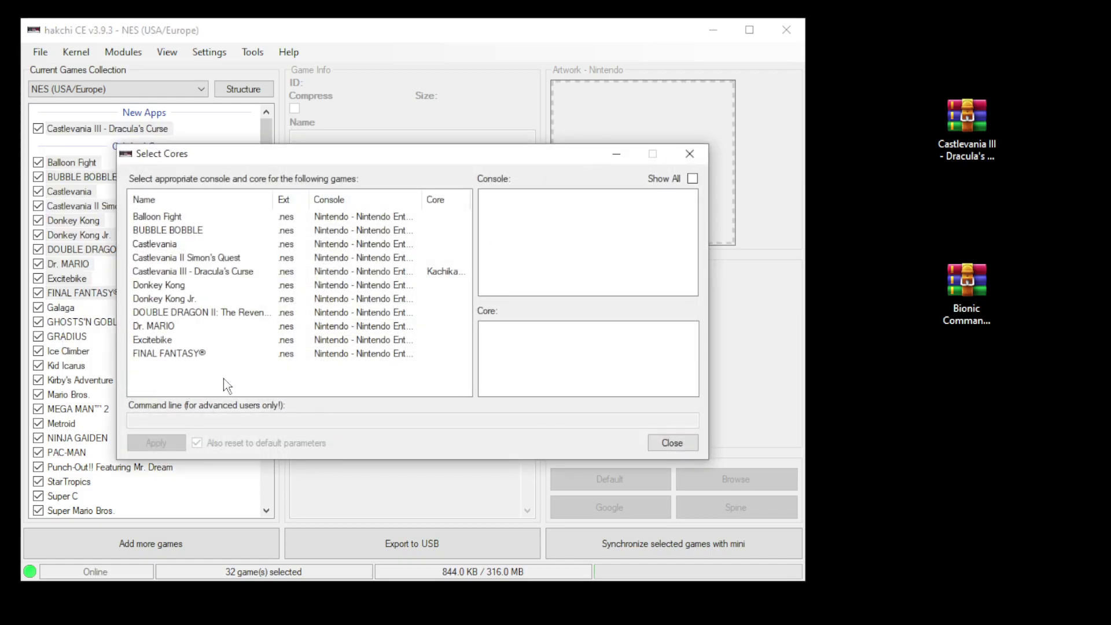
{"action": "left_click_drag", "start_coordinate": [218, 387], "coordinate": [161, 215]}
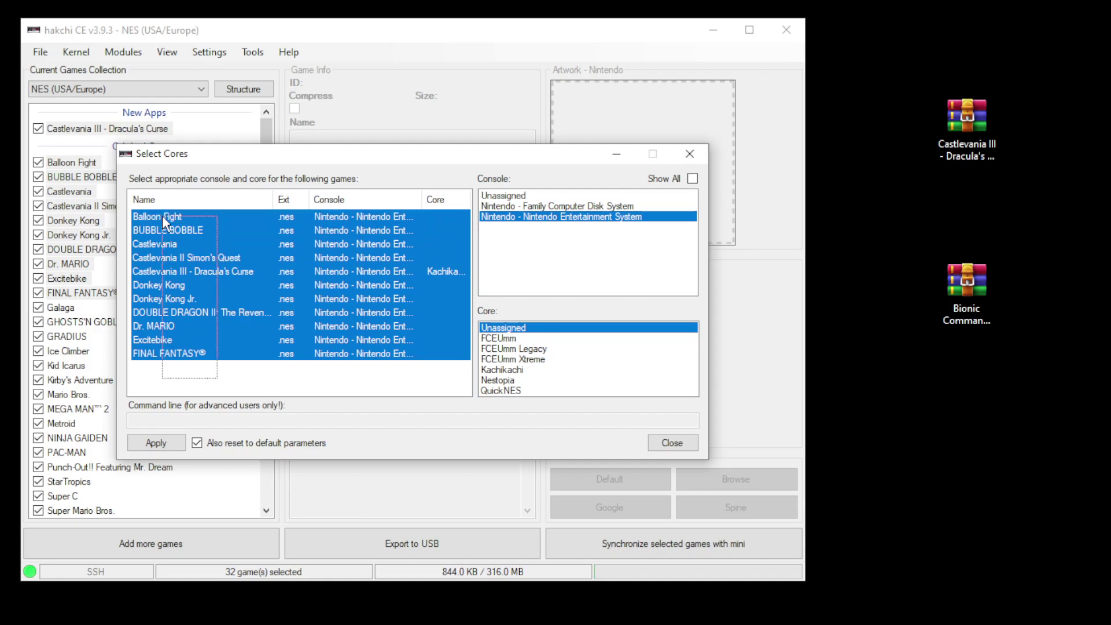
{"action": "left_click", "coordinate": [693, 179]}
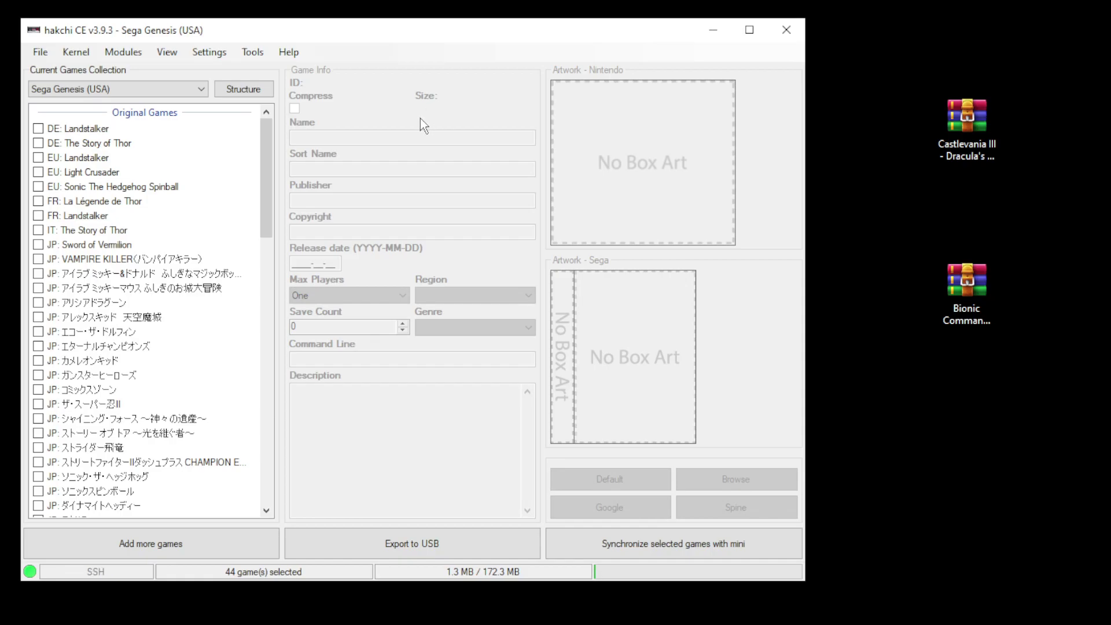
{"action": "left_click", "coordinate": [135, 55]}
{"action": "left_click", "coordinate": [136, 71]}
Step: Tick FCEUmm Xtreme under Modules > Install extra modules, install it, and acknowledge the Done message
{"action": "left_click", "coordinate": [123, 52]}
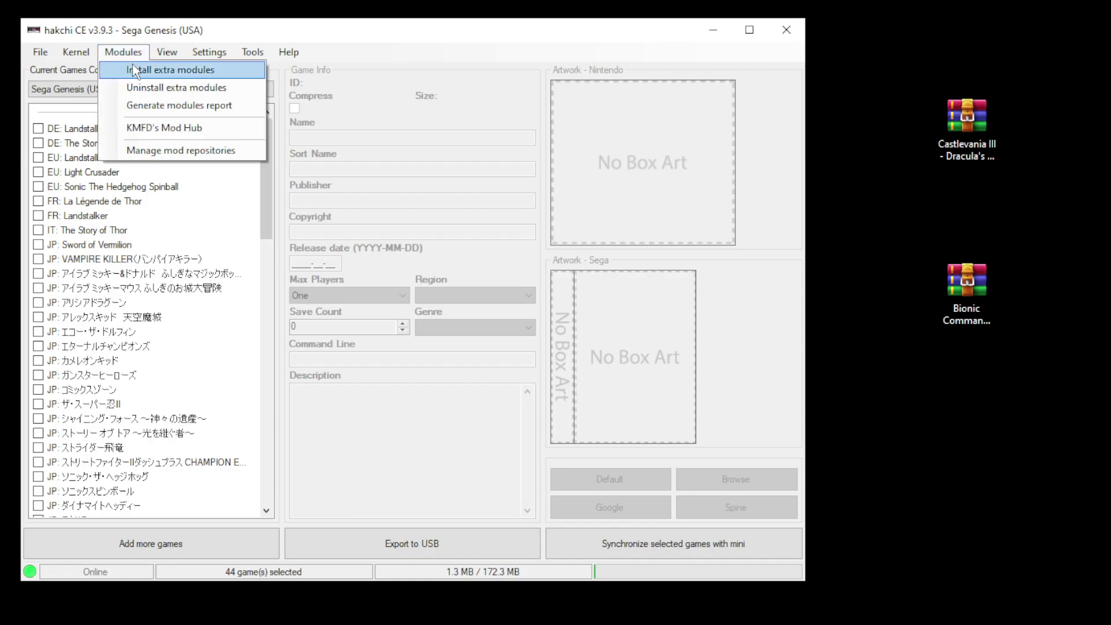
{"action": "left_click", "coordinate": [133, 70]}
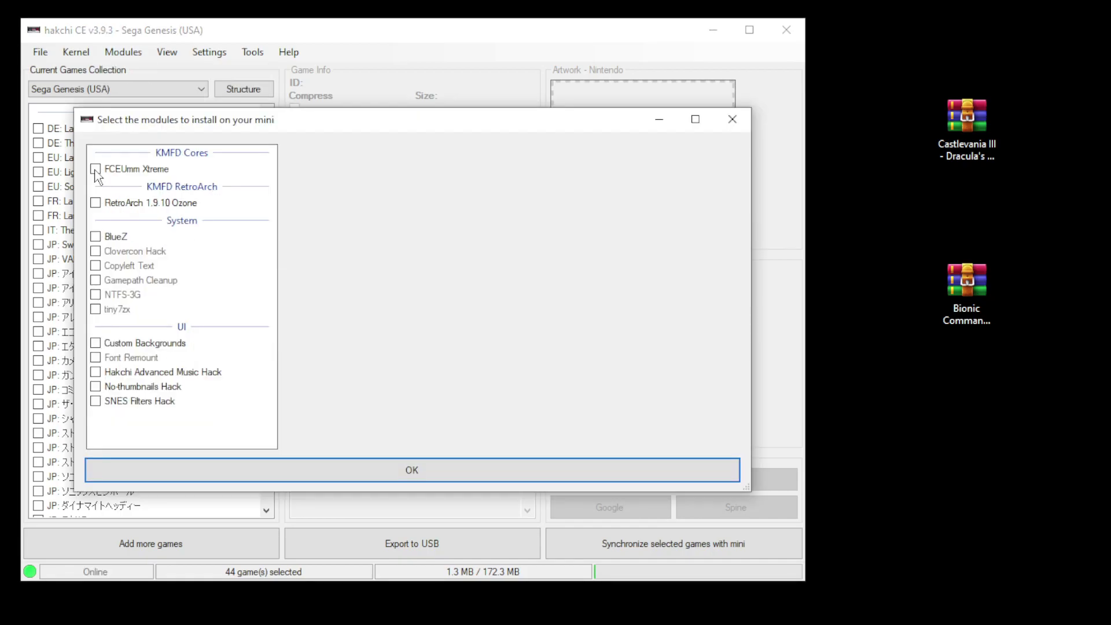
{"action": "left_click", "coordinate": [95, 203]}
{"action": "left_click", "coordinate": [349, 478]}
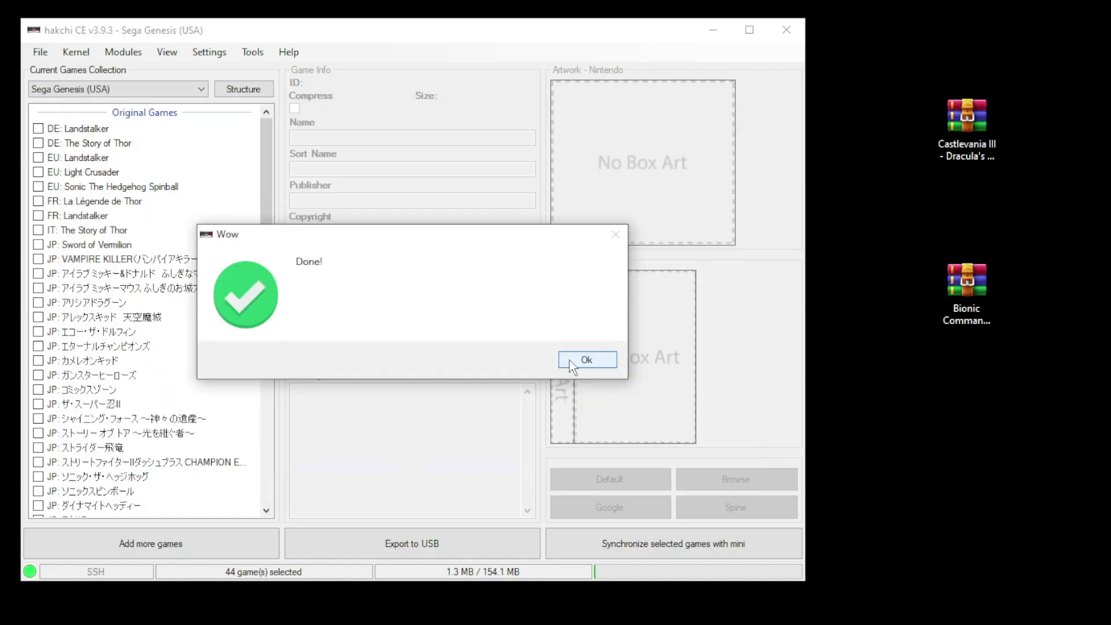
{"action": "left_click", "coordinate": [569, 360]}
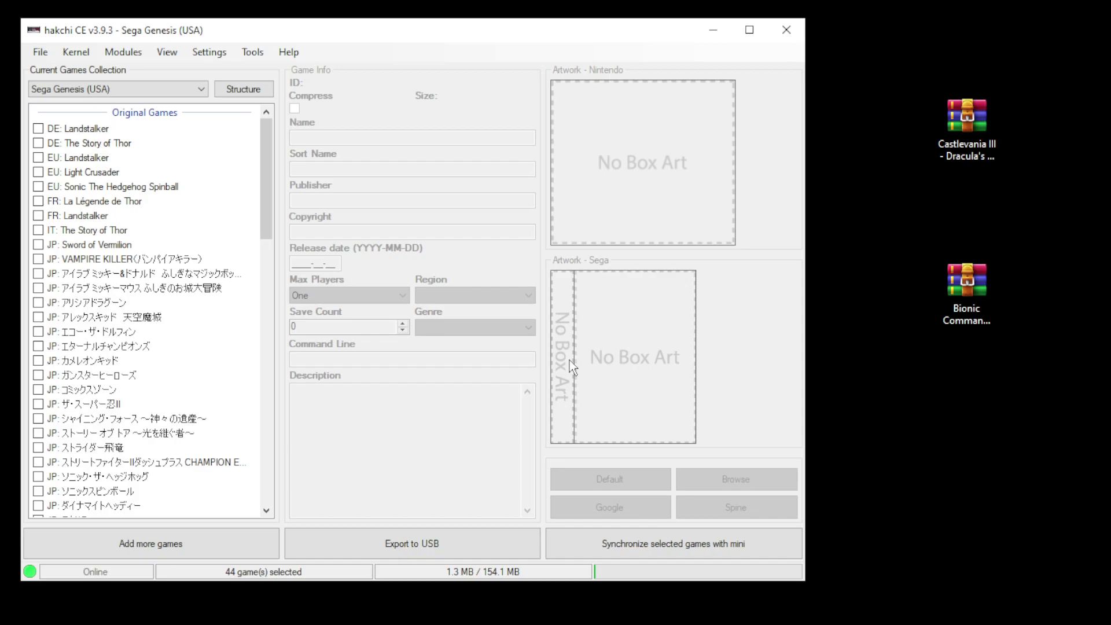
Step: Drag the Bionic Commando and Castlevania III zips from the desktop onto the games list
{"action": "left_click_drag", "start_coordinate": [1041, 416], "coordinate": [937, 95]}
{"action": "left_click_drag", "start_coordinate": [966, 122], "coordinate": [129, 188]}
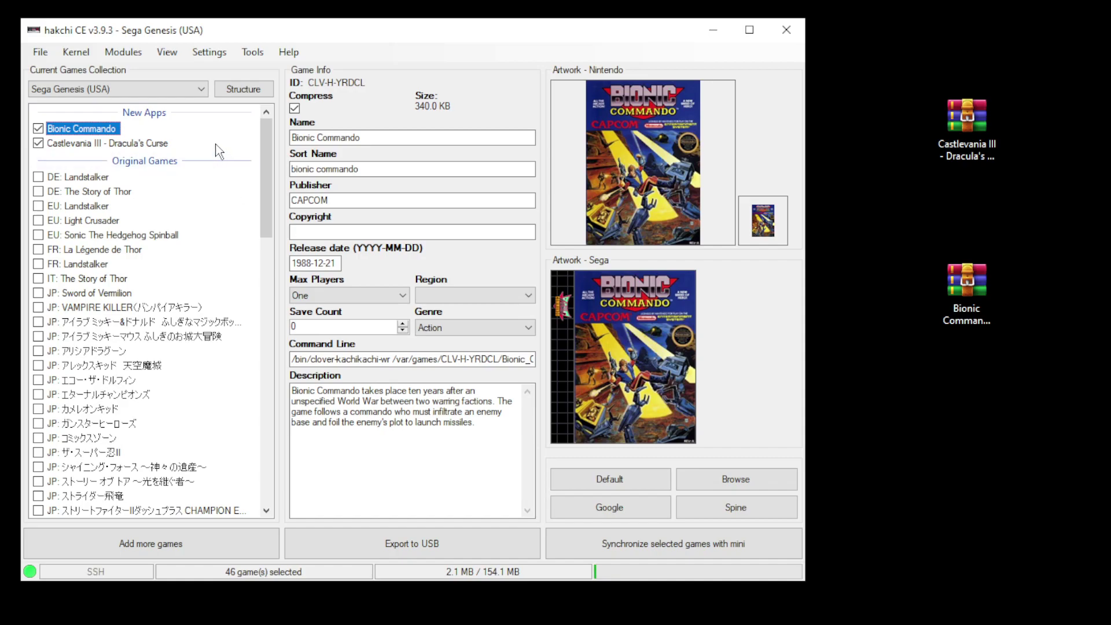
Step: Select Bionic Commando and Castlevania III, apply the FCEUmm Xtreme core to both, and close the core window
{"action": "left_click", "coordinate": [154, 144], "text": "ctrl"}
{"action": "left_click", "coordinate": [74, 140]}
{"action": "left_click", "coordinate": [68, 131], "text": "ctrl"}
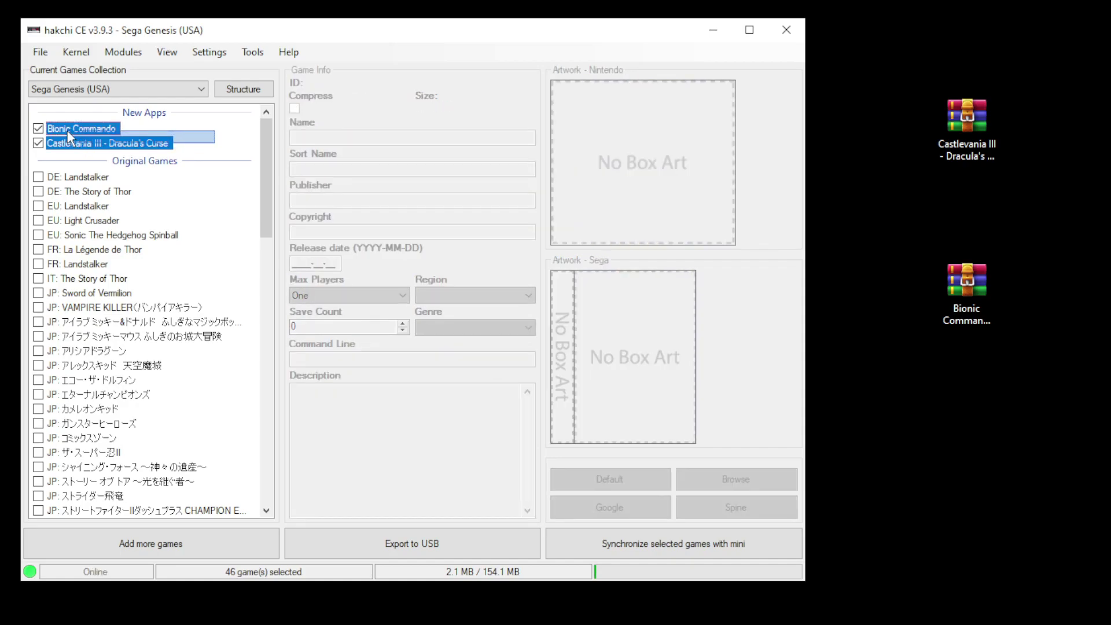
{"action": "right_click", "coordinate": [70, 137]}
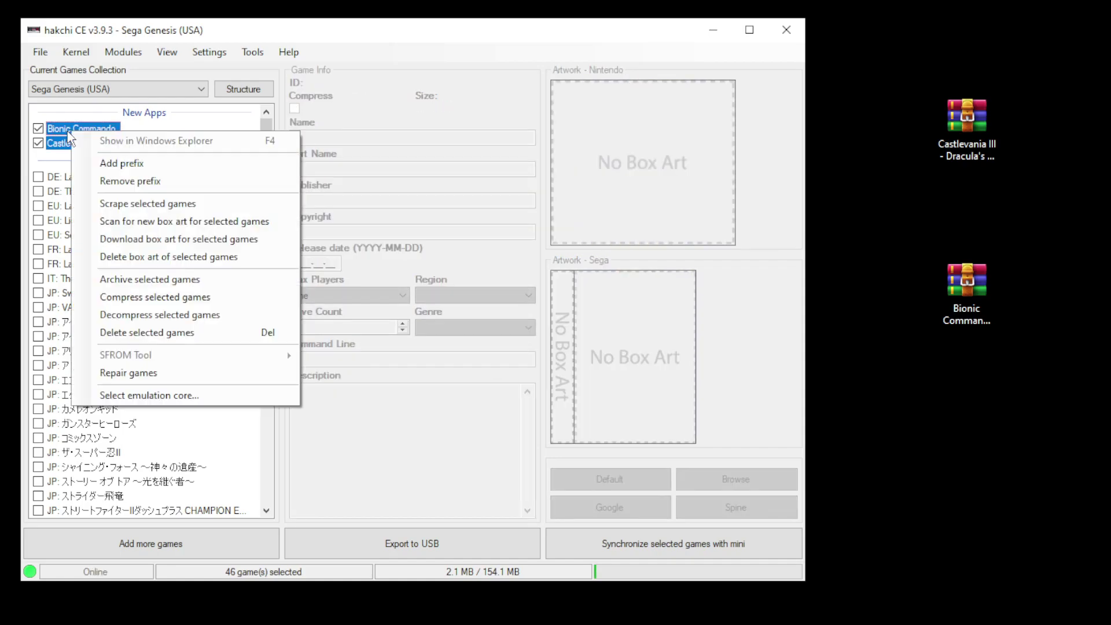
{"action": "left_click", "coordinate": [147, 396]}
{"action": "left_click_drag", "start_coordinate": [201, 278], "coordinate": [175, 223]}
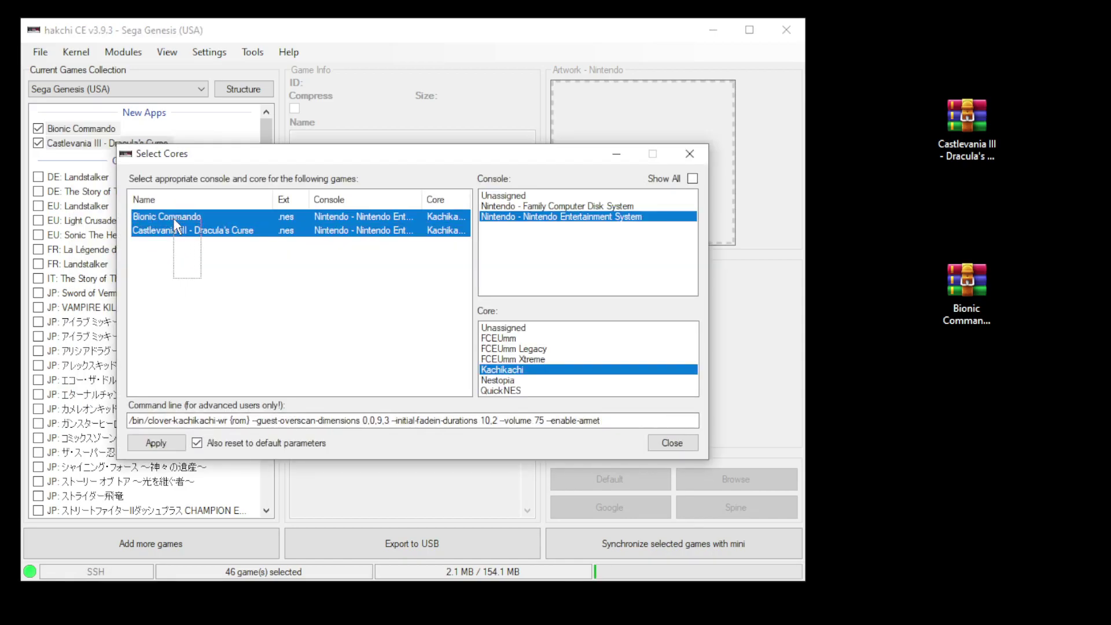
{"action": "left_click", "coordinate": [692, 177]}
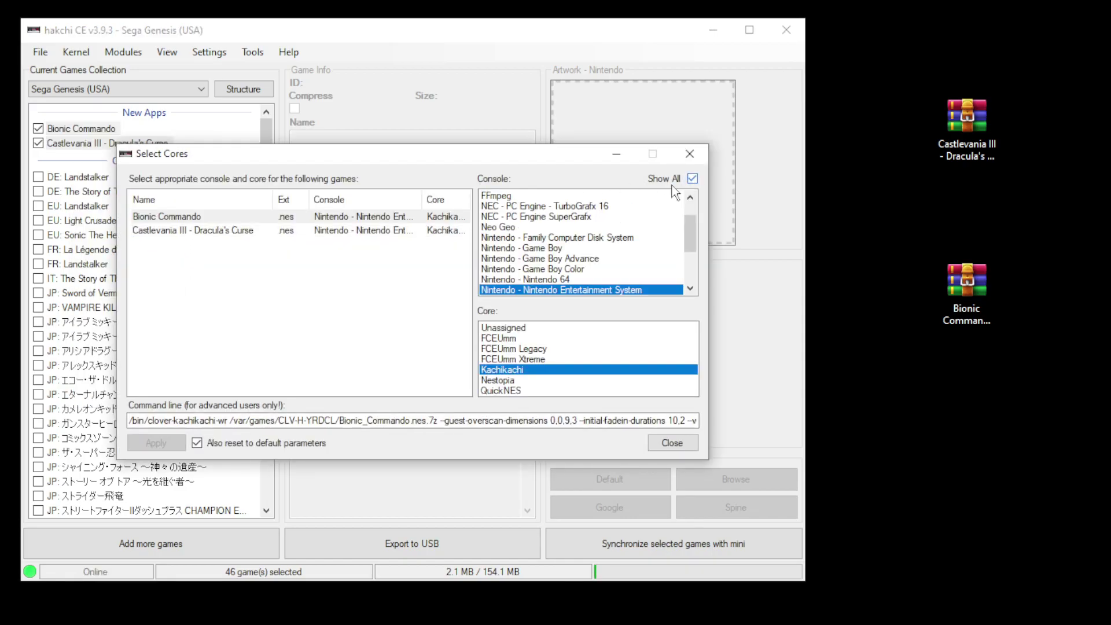
{"action": "left_click", "coordinate": [529, 360]}
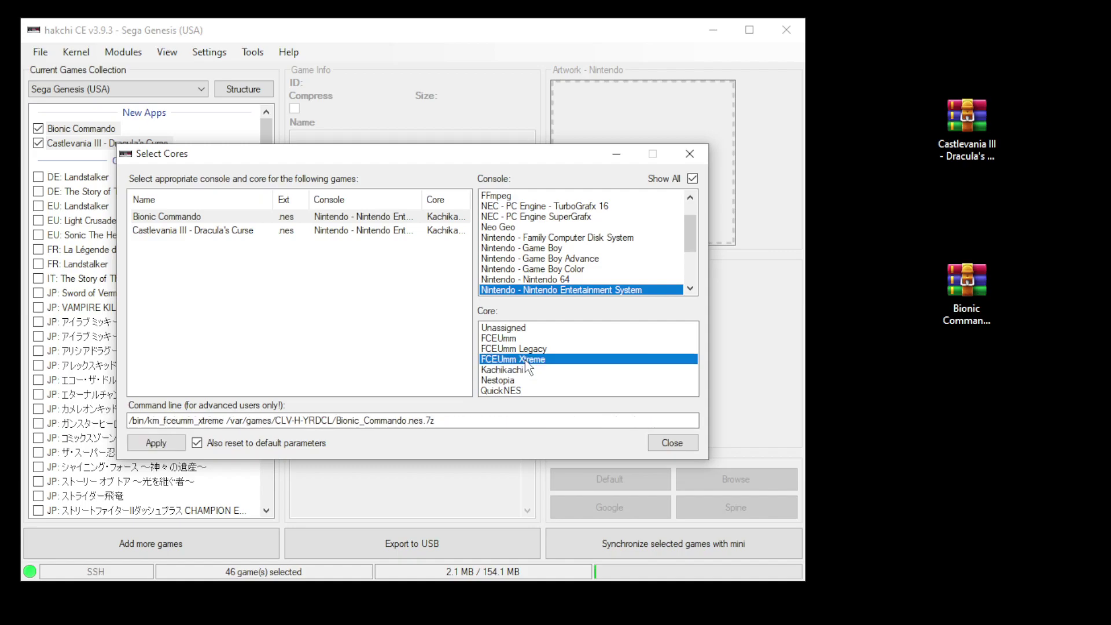
{"action": "left_click", "coordinate": [157, 444]}
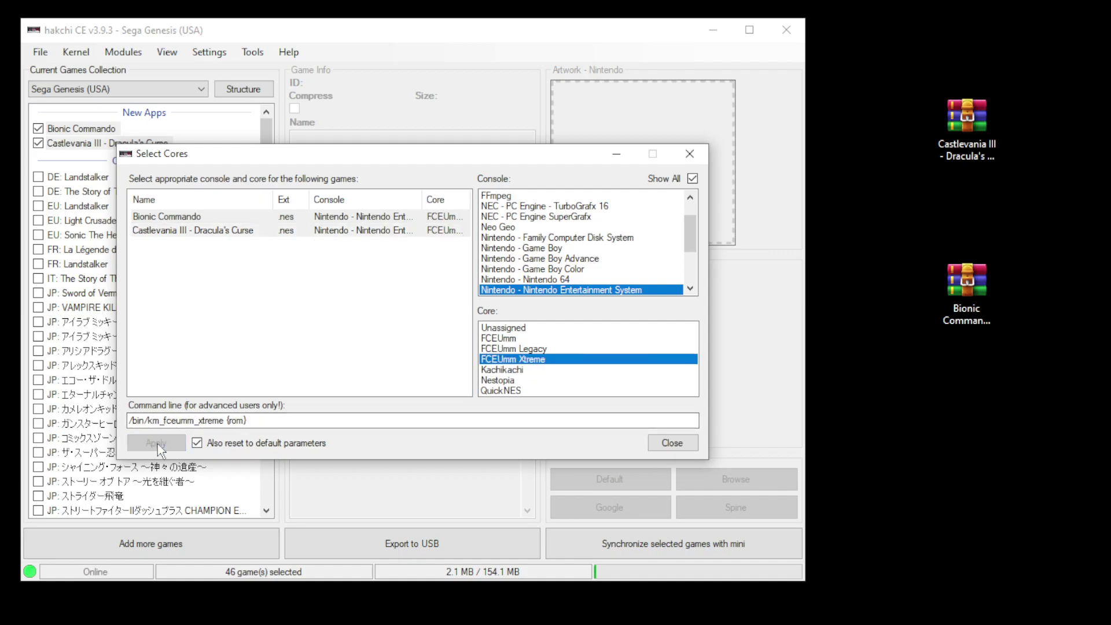
{"action": "left_click", "coordinate": [670, 443]}
Step: Check Castlevania III's and Bionic Commando's FCEUmm Xtreme settings, then sync the selected games to the mini
{"action": "left_click", "coordinate": [101, 507]}
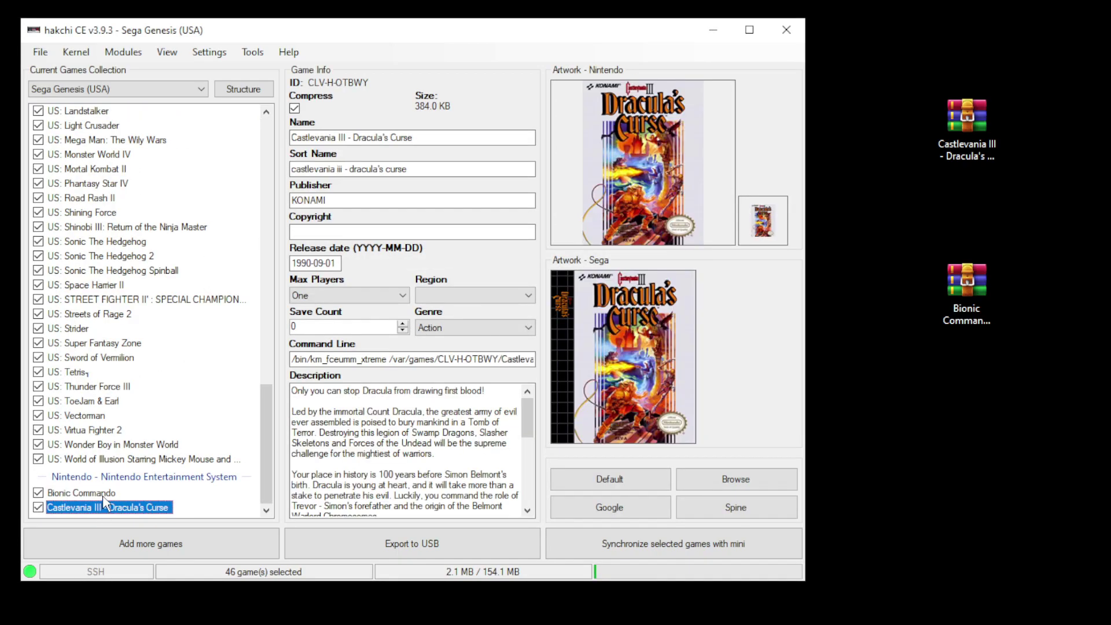
{"action": "left_click", "coordinate": [103, 494]}
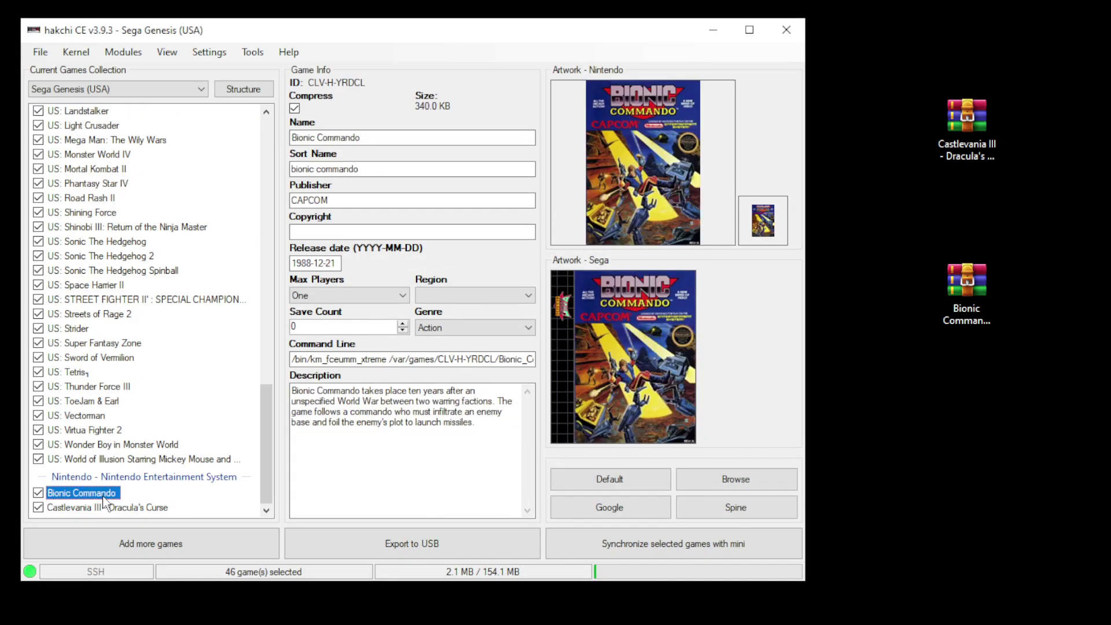
{"action": "left_click", "coordinate": [585, 540]}
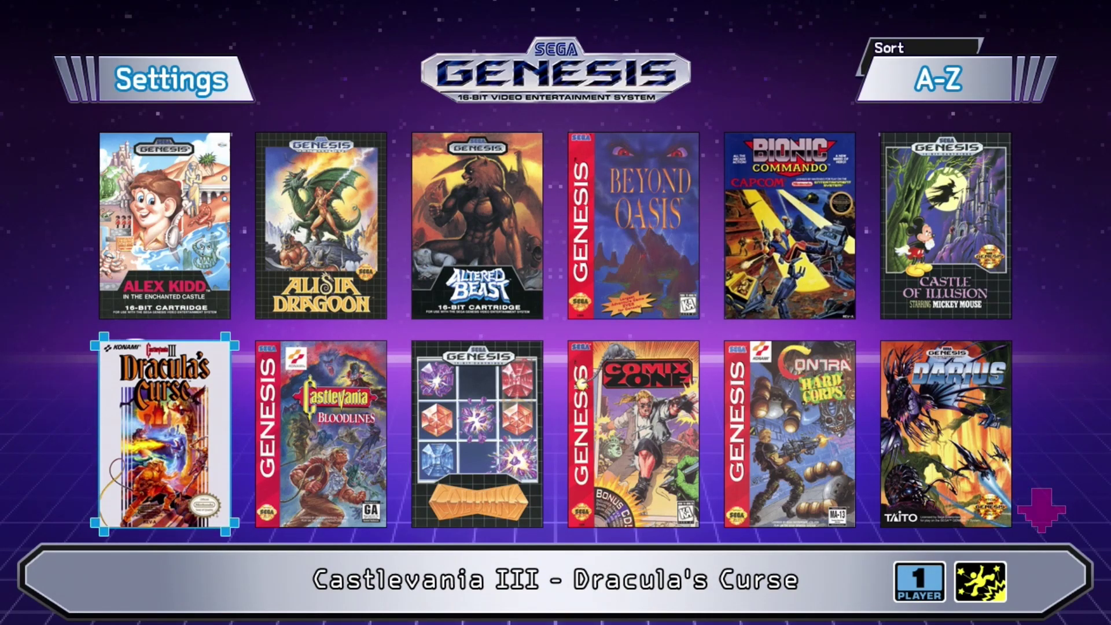
{"action": "key", "text": "Page_Down"}
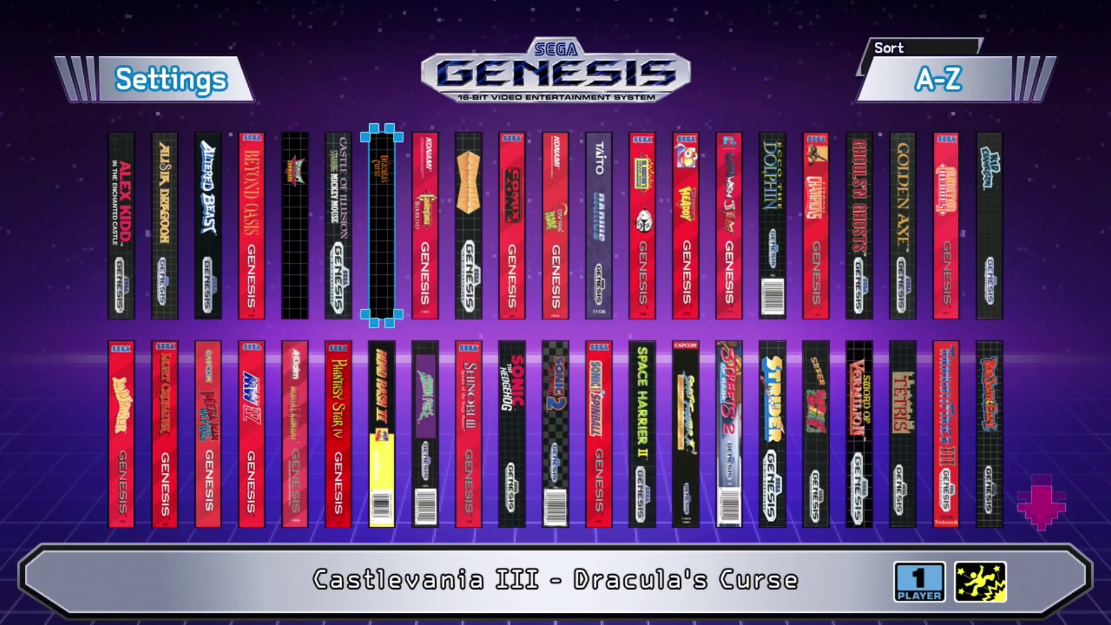
{"action": "key", "text": "Left"}
{"action": "key", "text": "Left"}
{"action": "key", "text": "Return"}
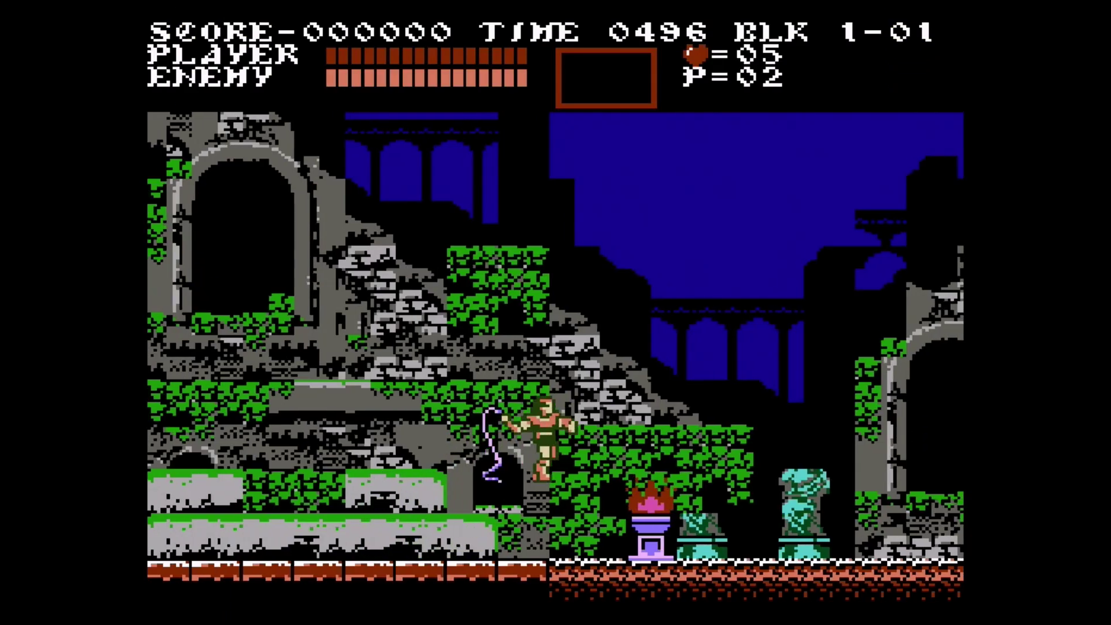
{"action": "key", "text": "Right"}
{"action": "key", "text": "x"}
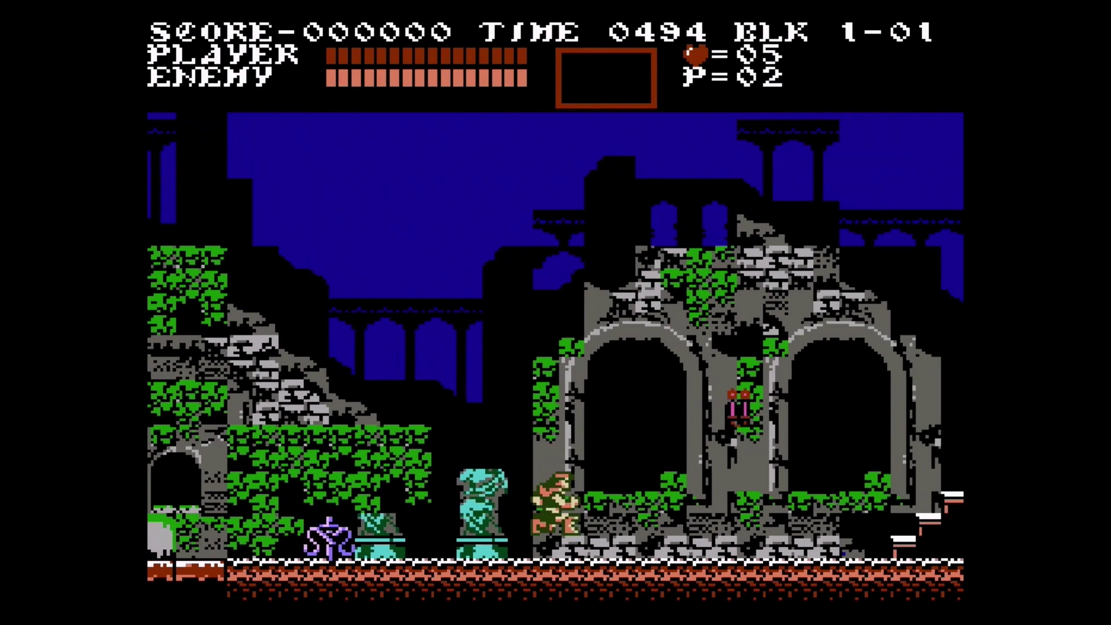
{"action": "key", "text": "Right"}
{"action": "key", "text": "x"}
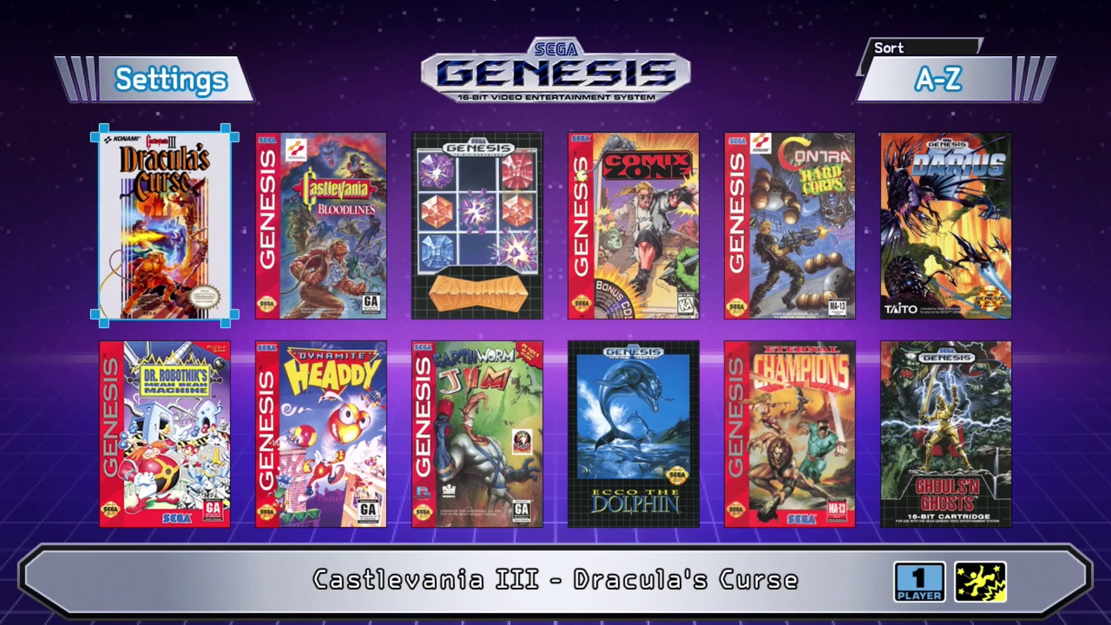